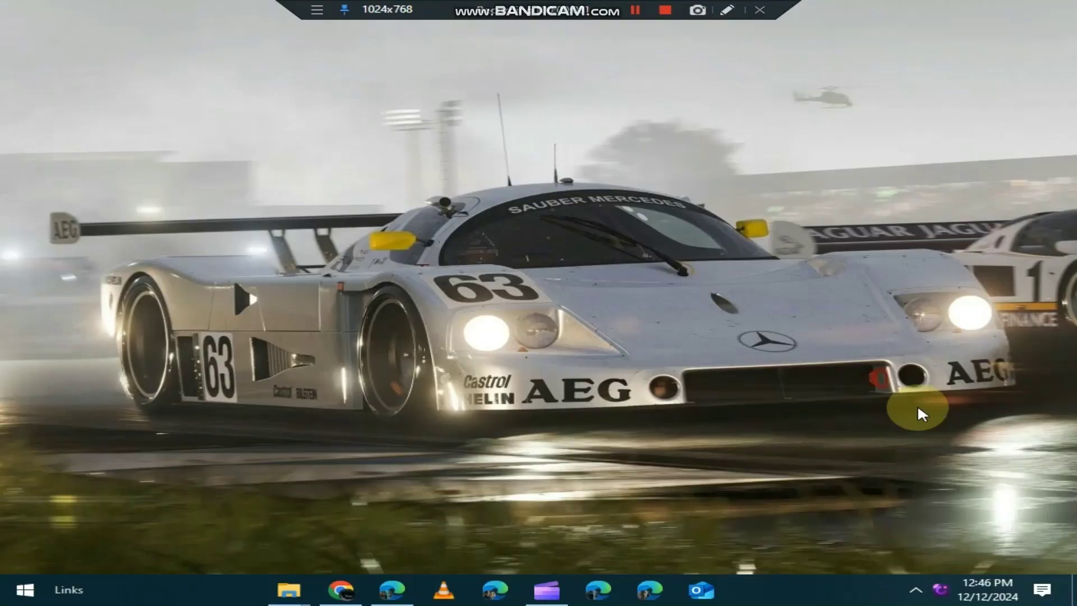
Step: Switch Storage Sense on under System > Storage in Windows Settings
key(super+i)
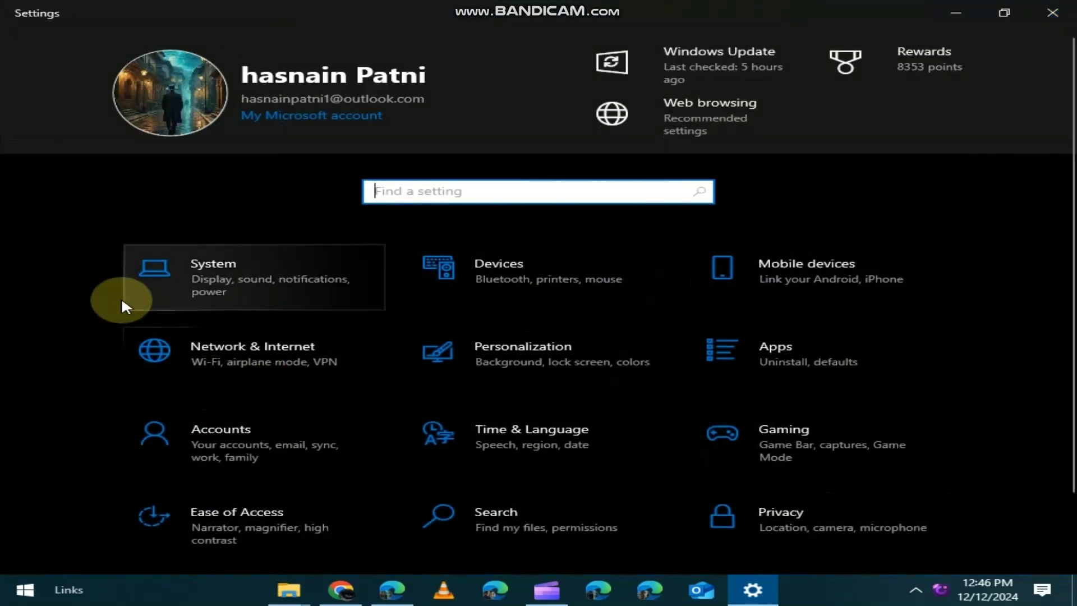
click(269, 276)
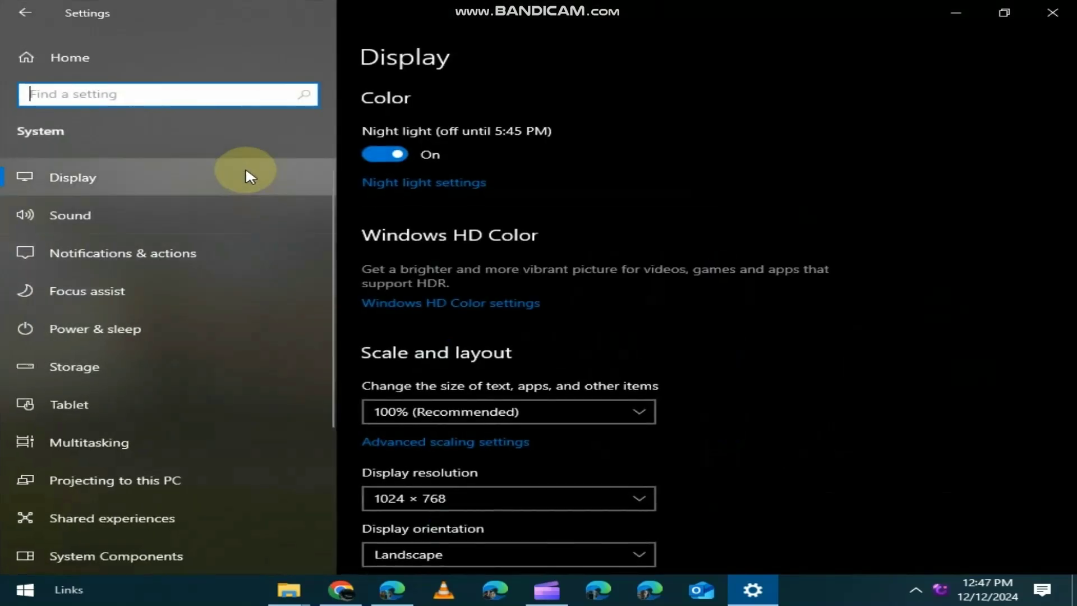
click(187, 366)
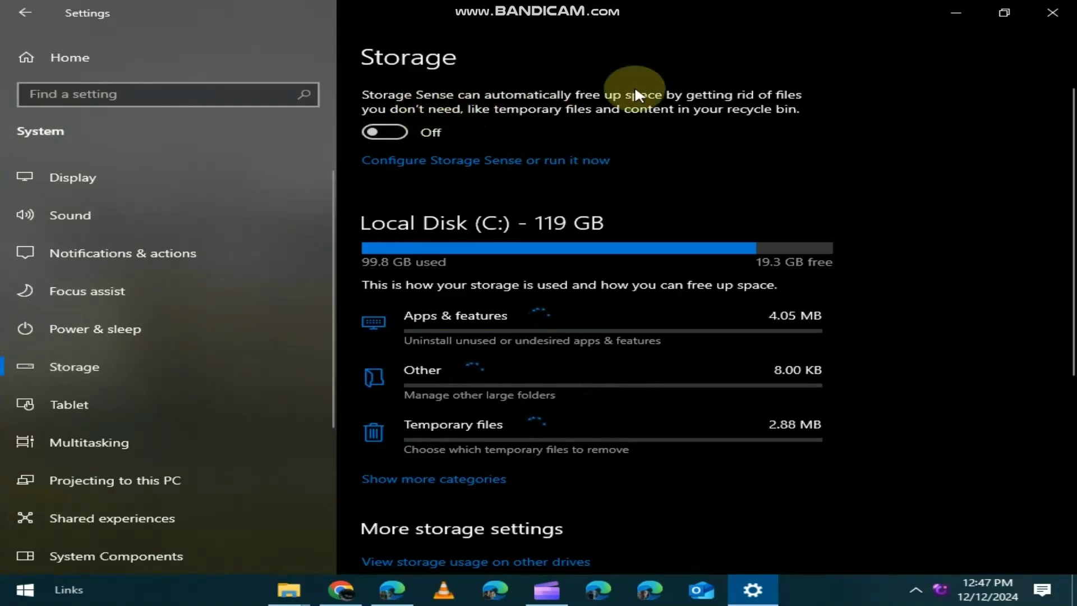
click(384, 132)
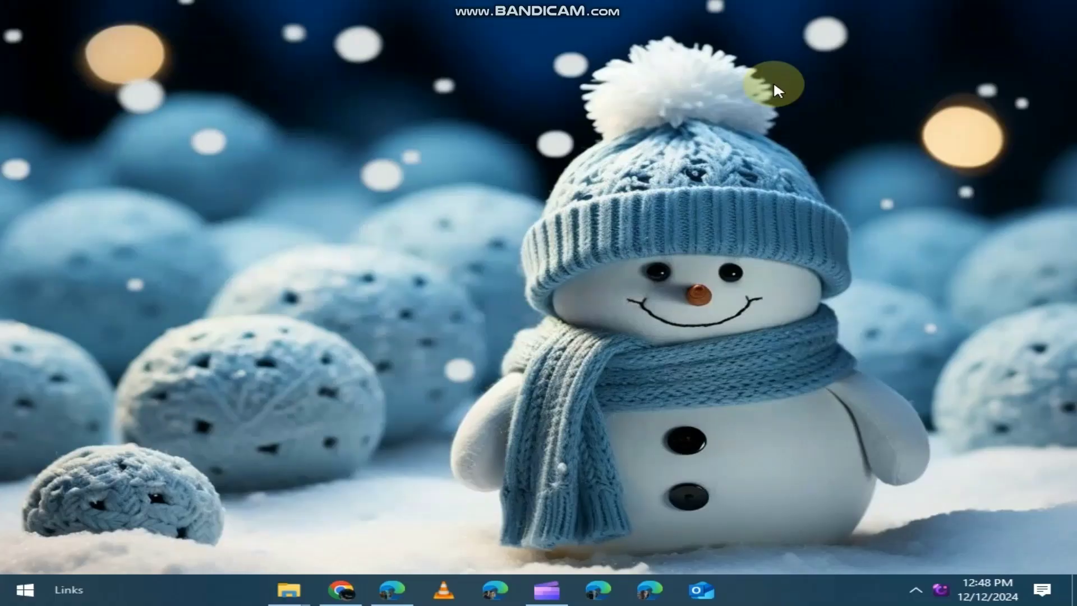
Step: Snip a rectangle over the snowman area and open it in Snip & Sketch
key(super+shift+s)
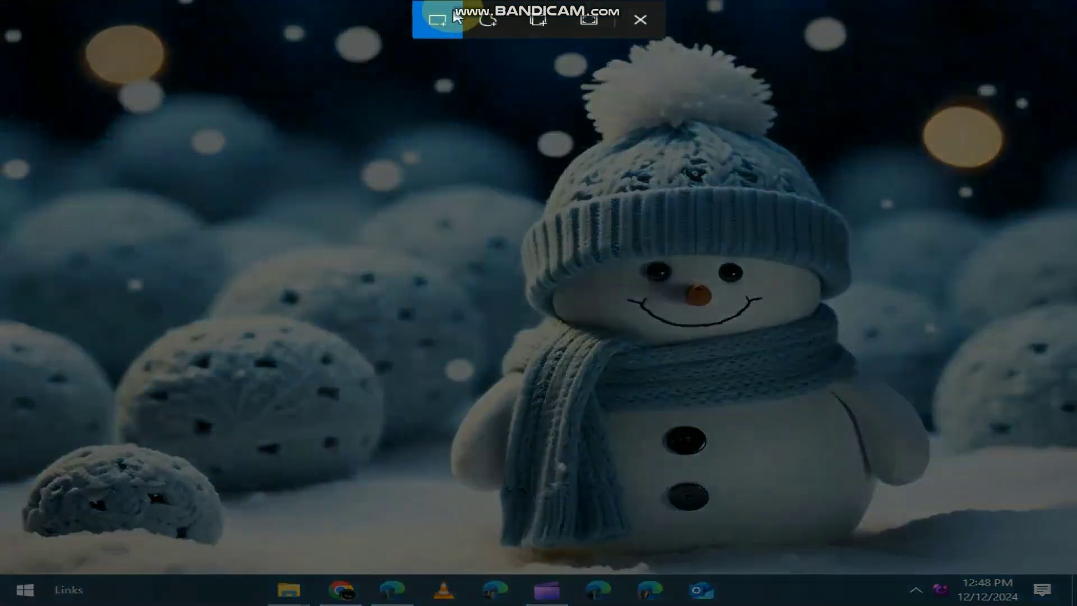
mouse_move(447, 84)
mouse_down()
mouse_move(896, 481)
mouse_move(917, 531)
mouse_up()
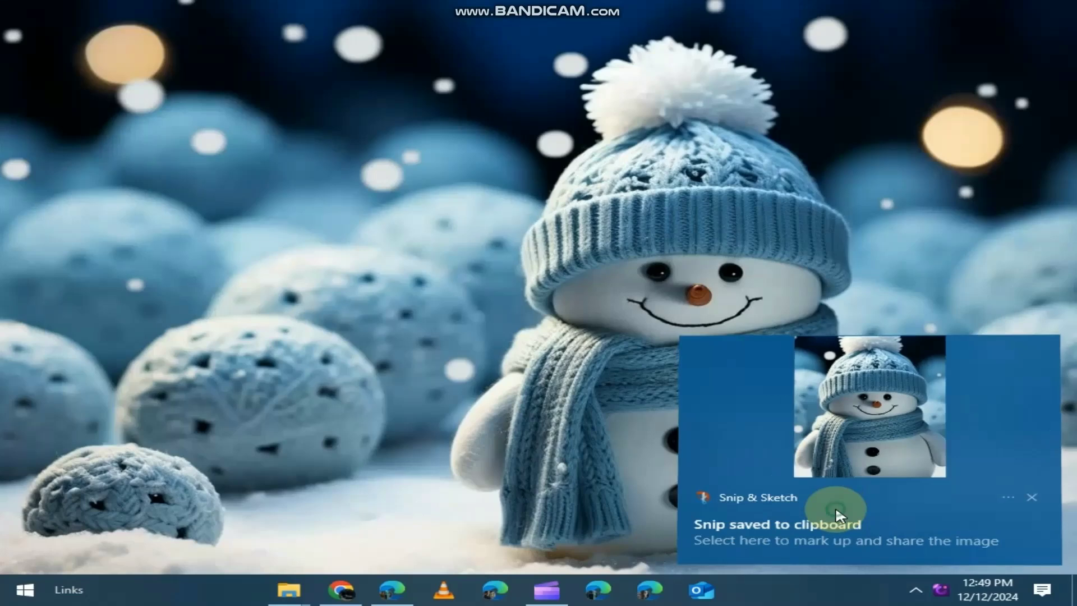
click(837, 514)
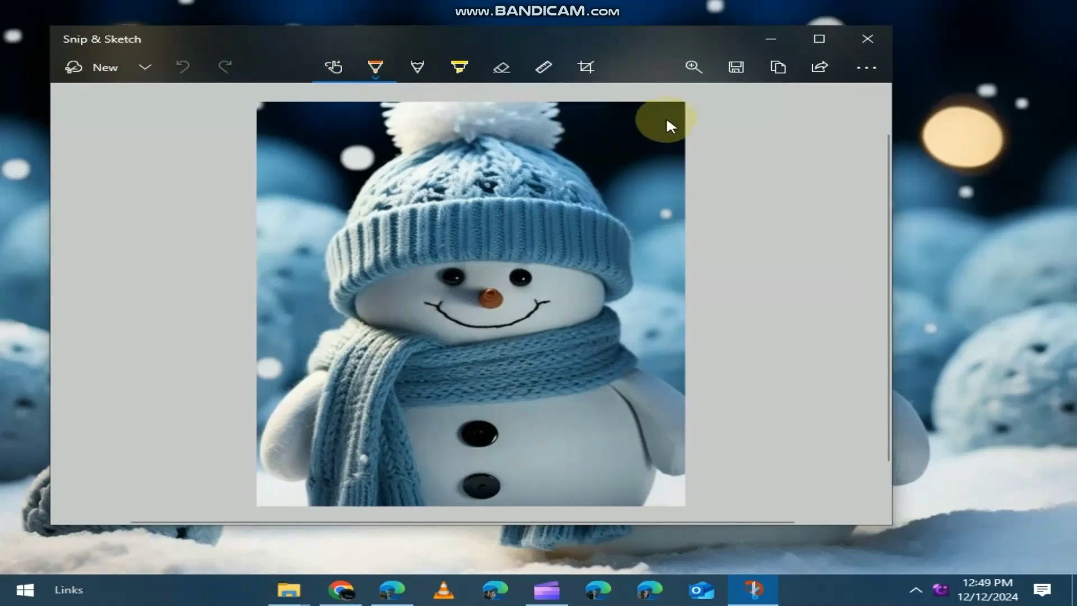
Step: Mark up the snip with two orange check marks and the letters HP
mouse_move(673, 118)
mouse_down()
mouse_move(601, 181)
mouse_move(700, 227)
mouse_move(732, 180)
mouse_move(744, 231)
mouse_up()
drag(747, 173, 745, 223)
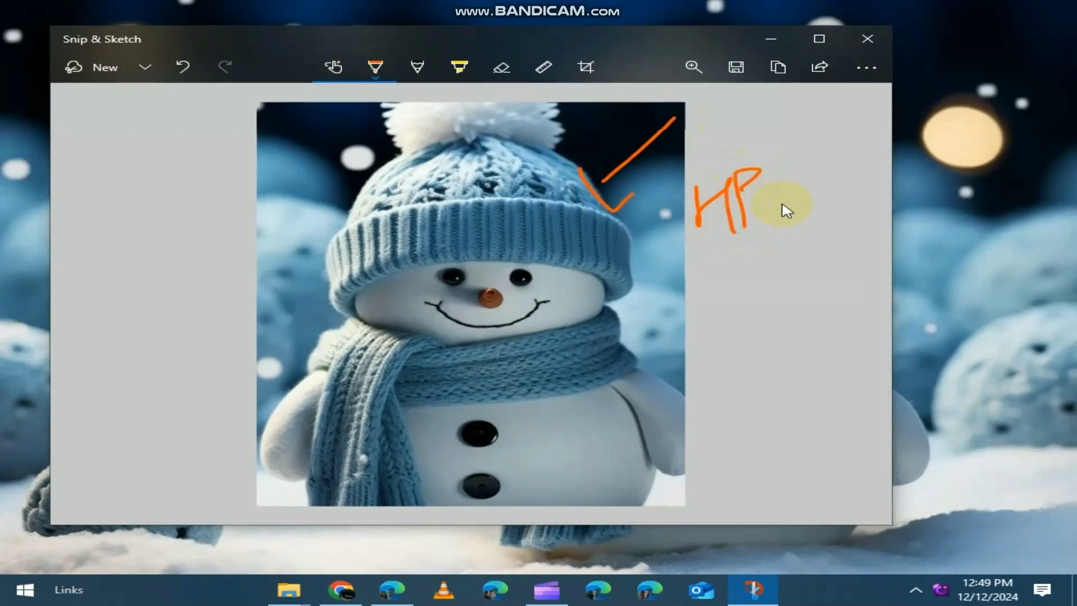
mouse_move(841, 229)
mouse_down()
mouse_move(765, 323)
mouse_move(783, 336)
mouse_up()
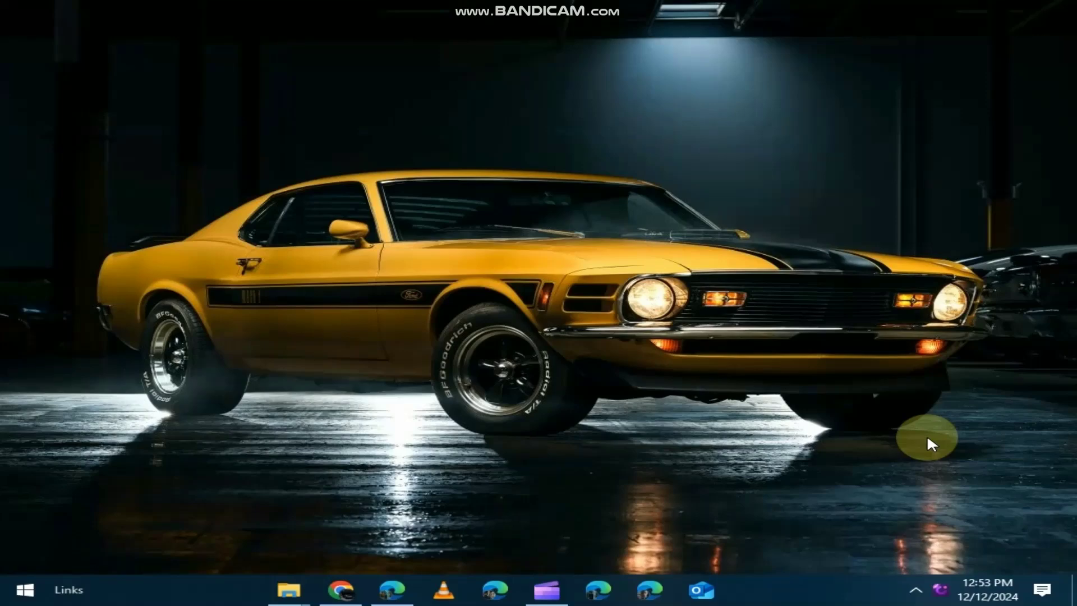
Step: Switch to Desktop 3 from Task View, then to the desktop on its left
key(super+Tab)
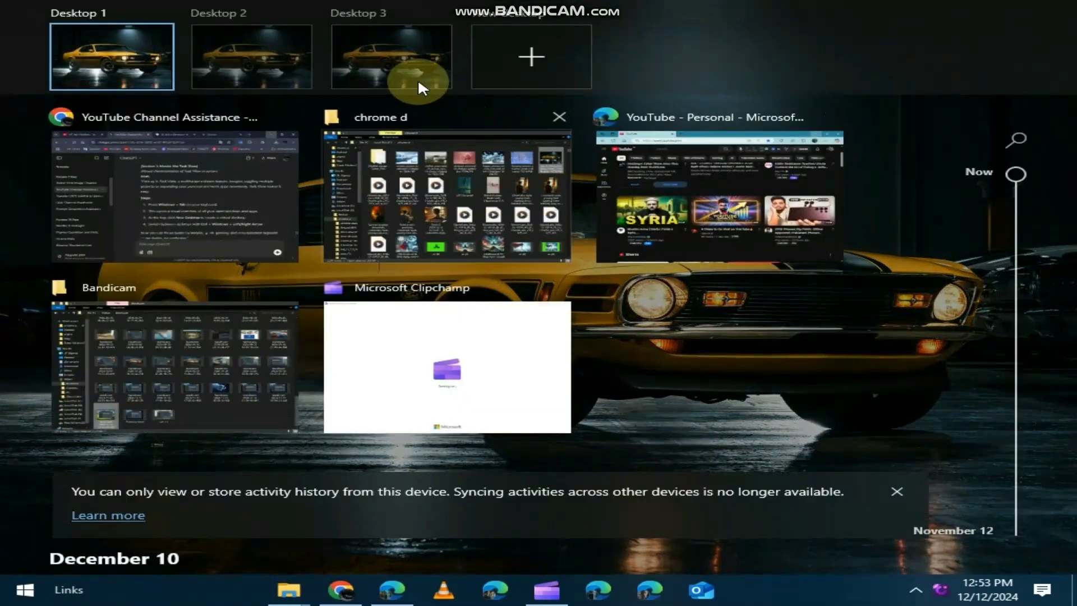
click(411, 64)
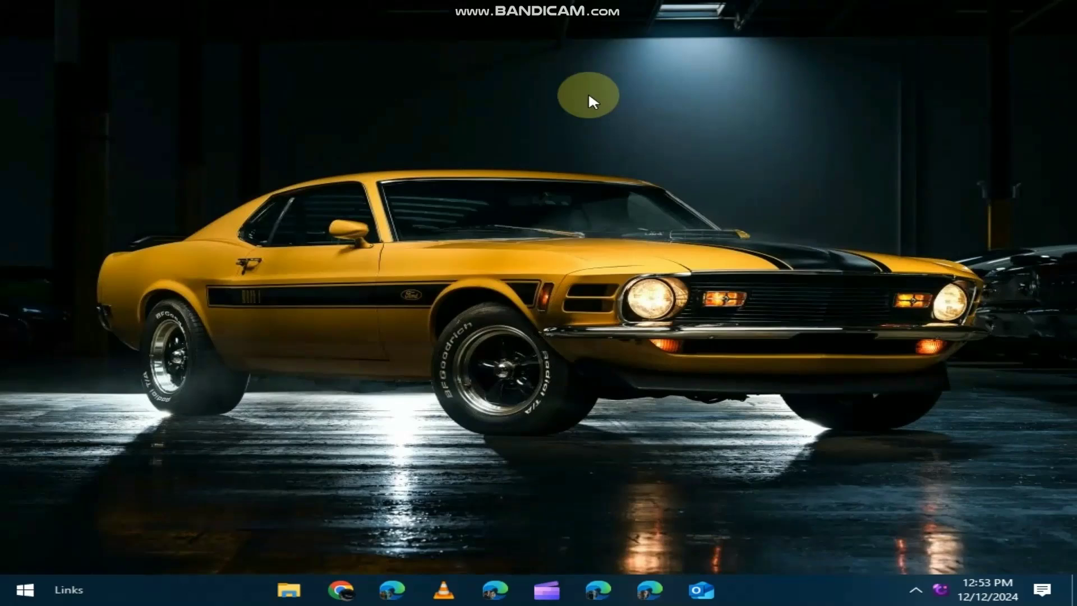
key(ctrl+super+Left)
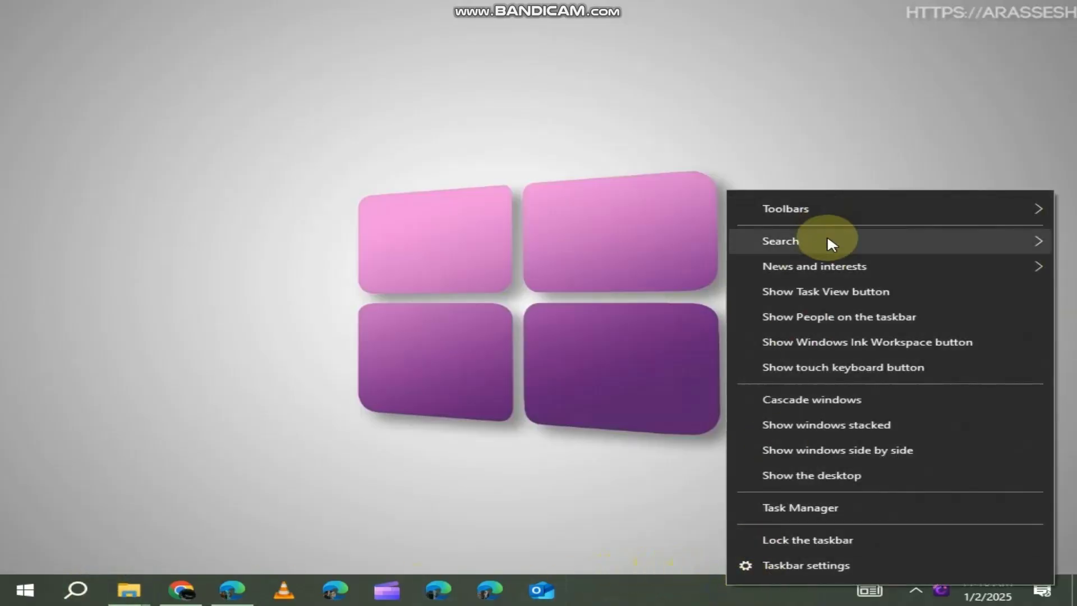
Step: Set taskbar search to Hidden, turn off News and interests, and open Taskbar settings
mouse_move(783, 241)
click(537, 252)
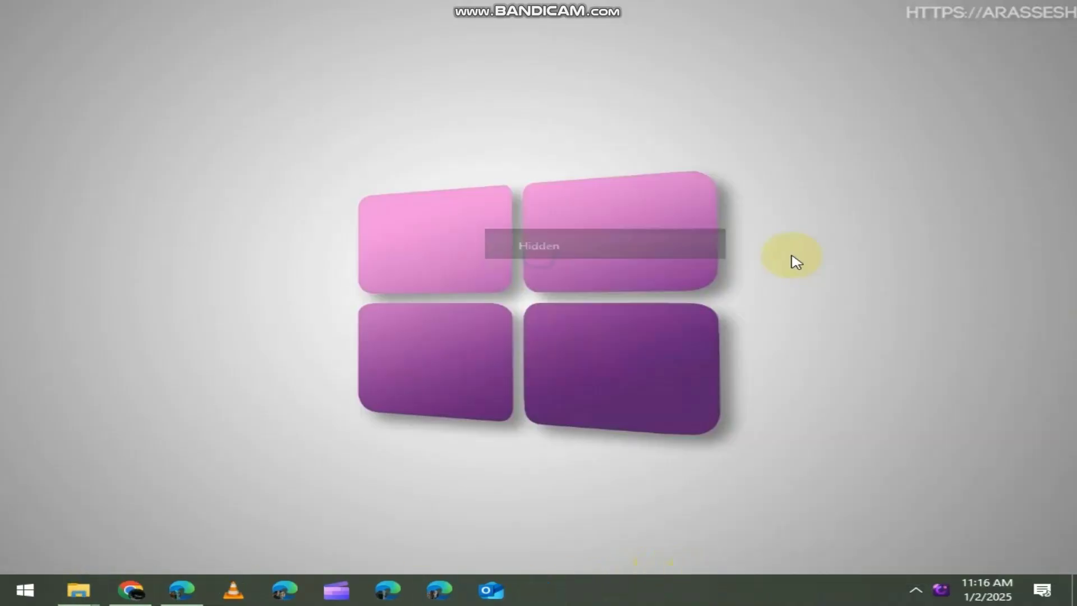
right_click(787, 589)
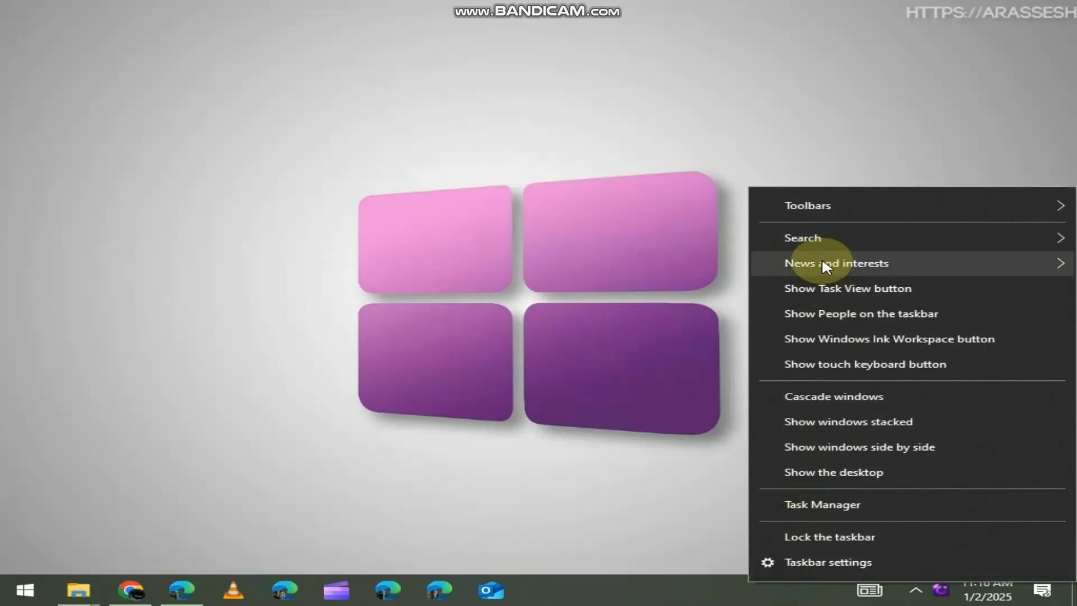
mouse_move(836, 262)
click(575, 320)
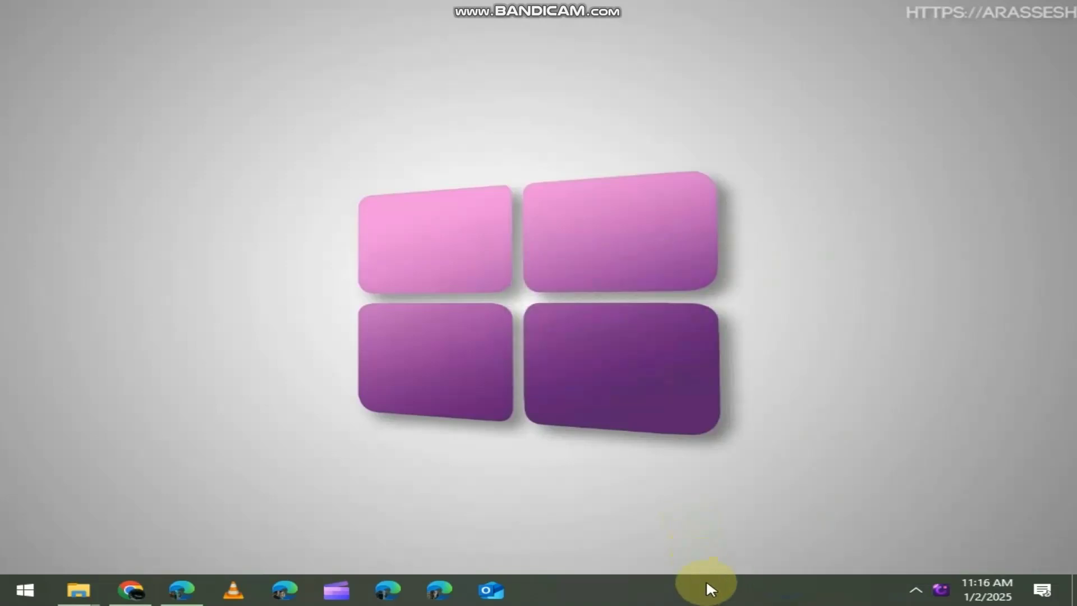
right_click(706, 579)
click(778, 566)
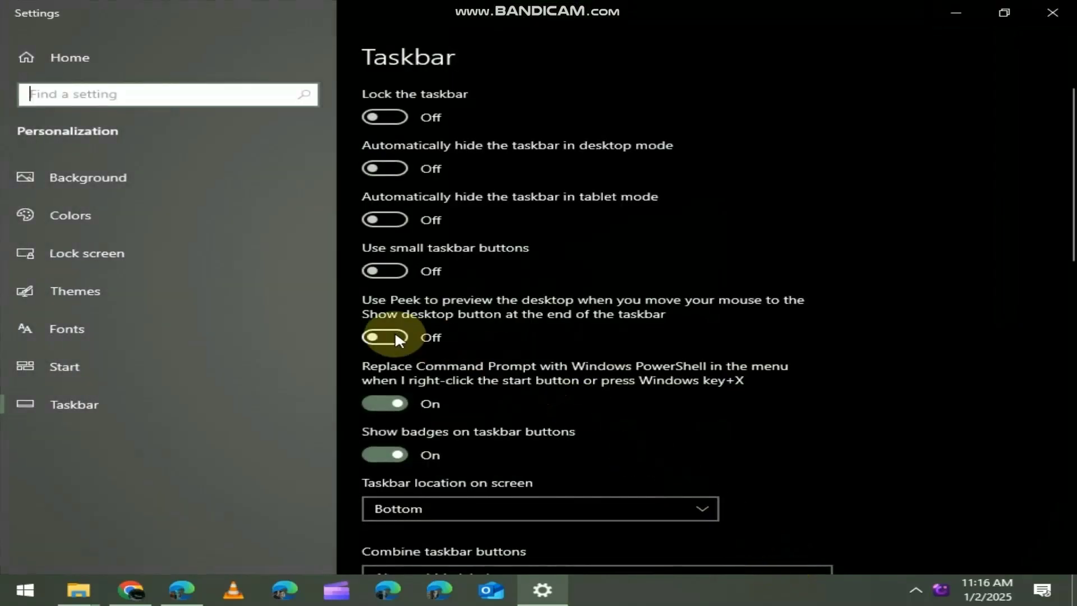
Step: Turn on 'Use small taskbar buttons' and close the Settings window
click(385, 269)
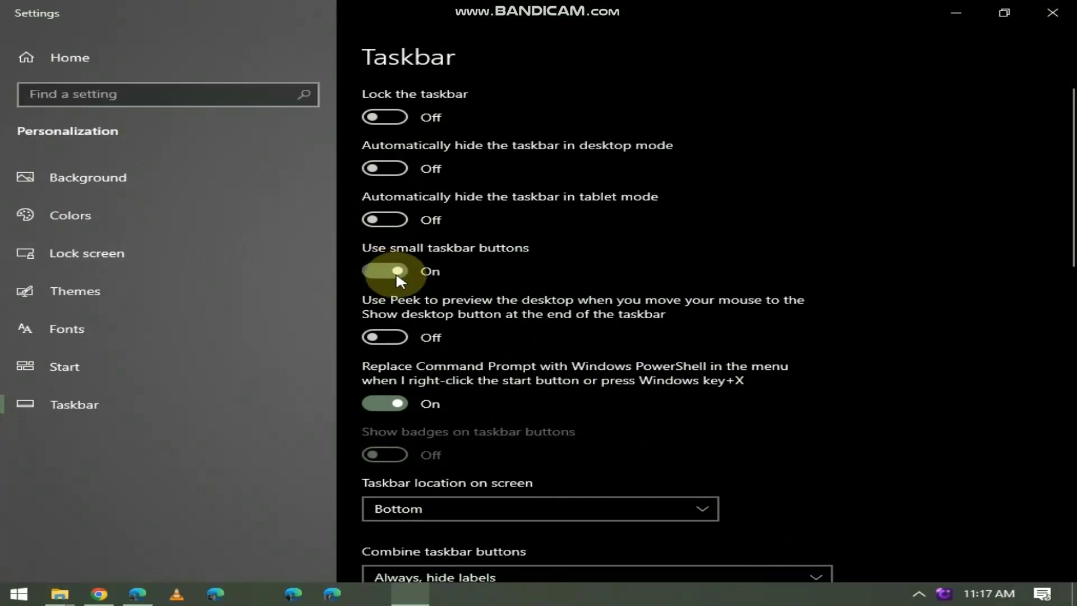
click(1051, 12)
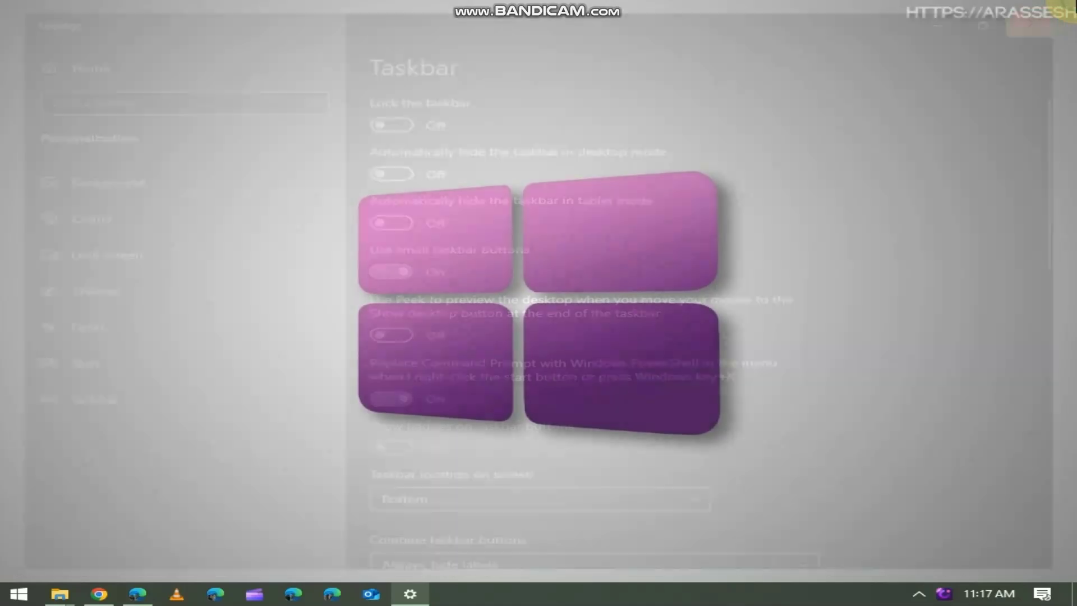
Step: Refresh the desktop and add the Links toolbar to the taskbar
right_click(892, 252)
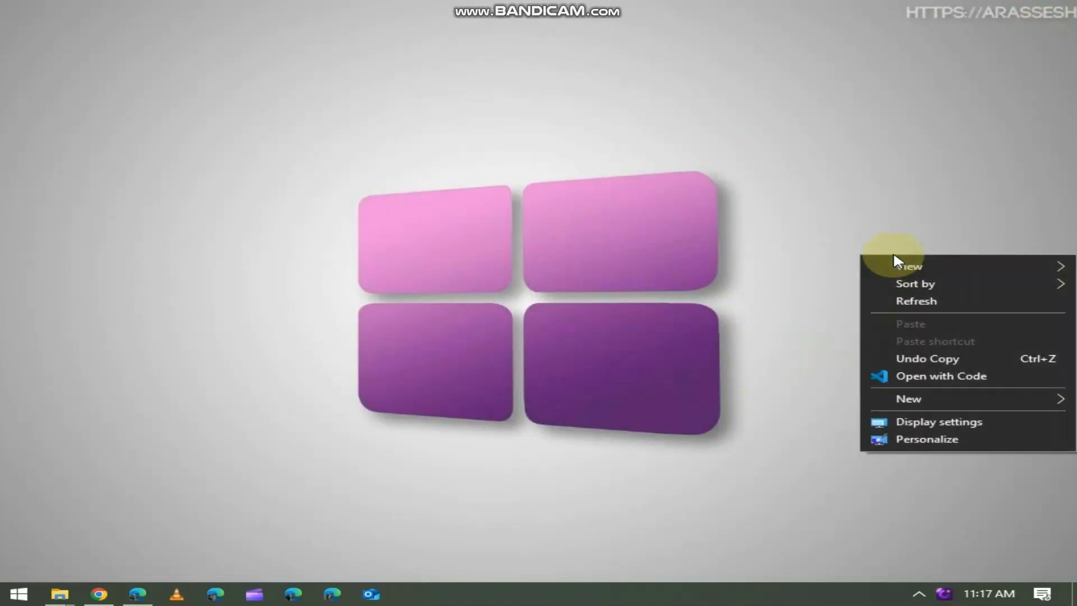
click(900, 301)
right_click(820, 595)
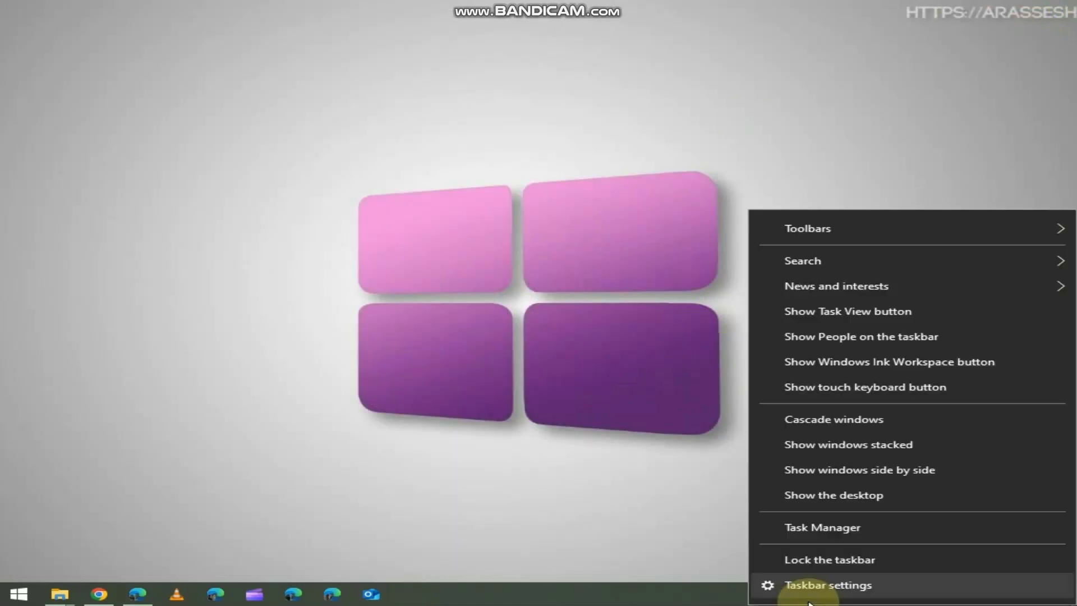
mouse_move(909, 228)
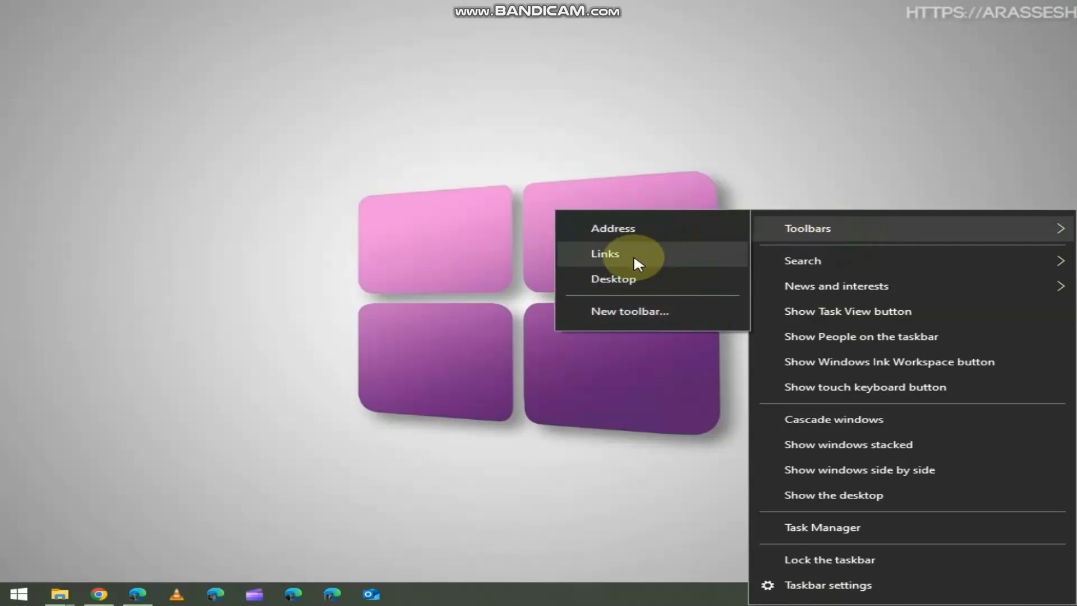
click(633, 254)
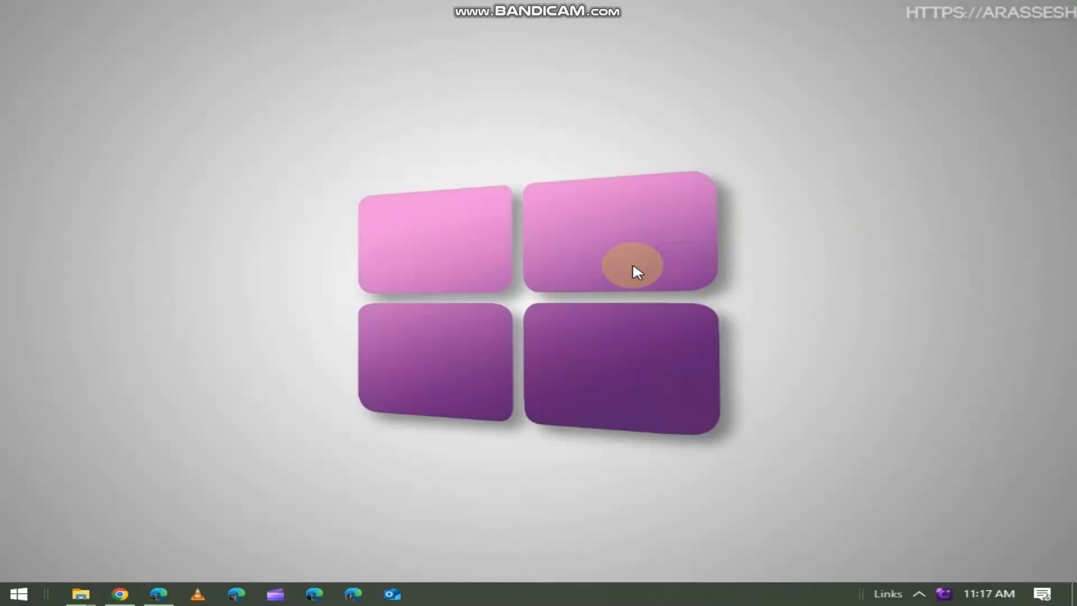
Step: Move Links to the far left, centre the pinned icons, and lock the taskbar
drag(867, 593, 32, 596)
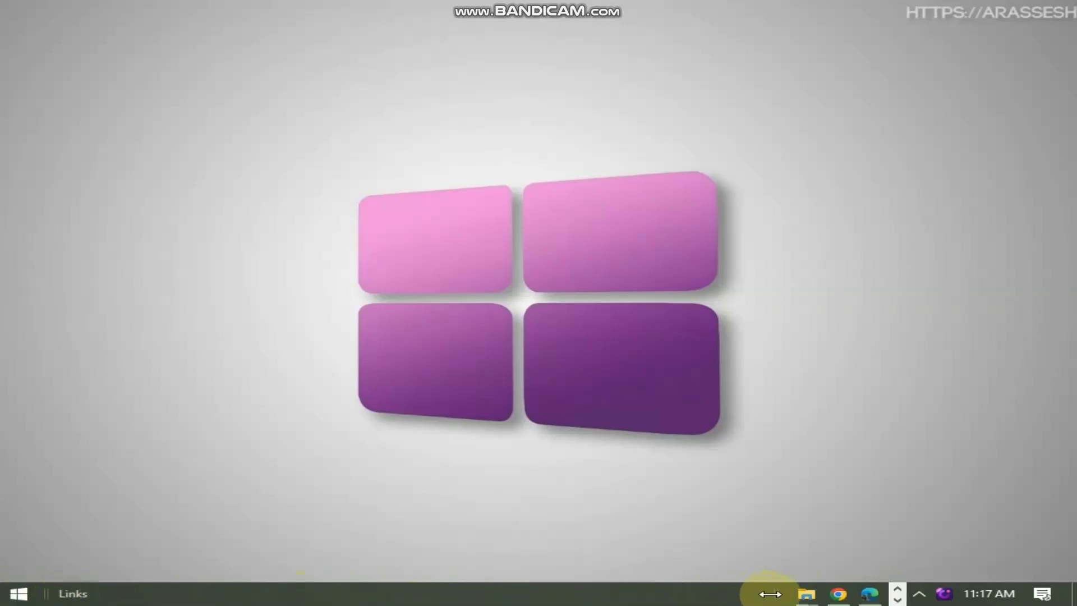
drag(744, 595, 339, 595)
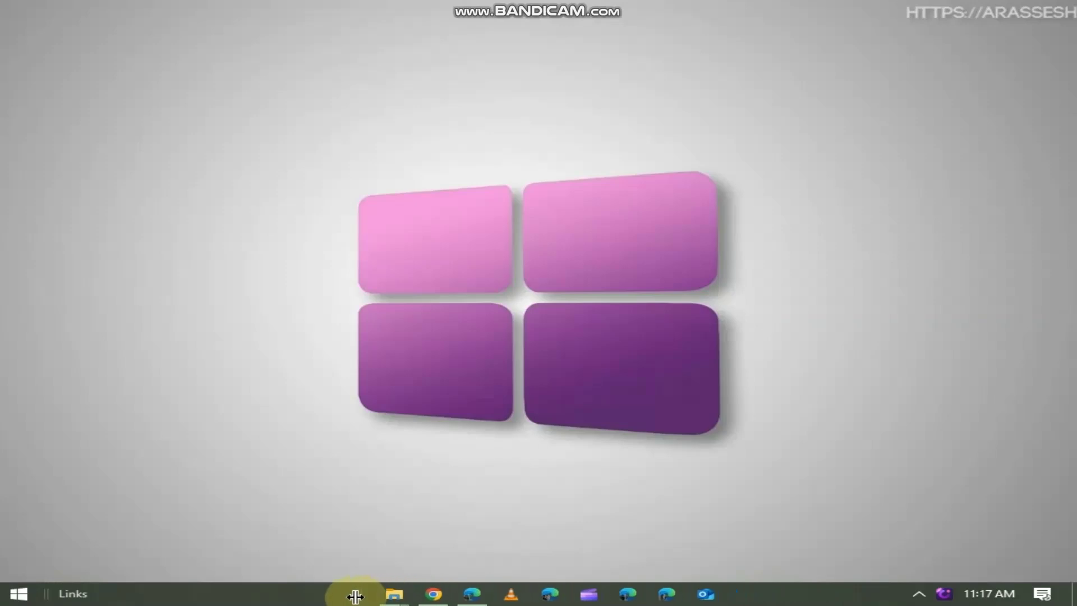
right_click(724, 594)
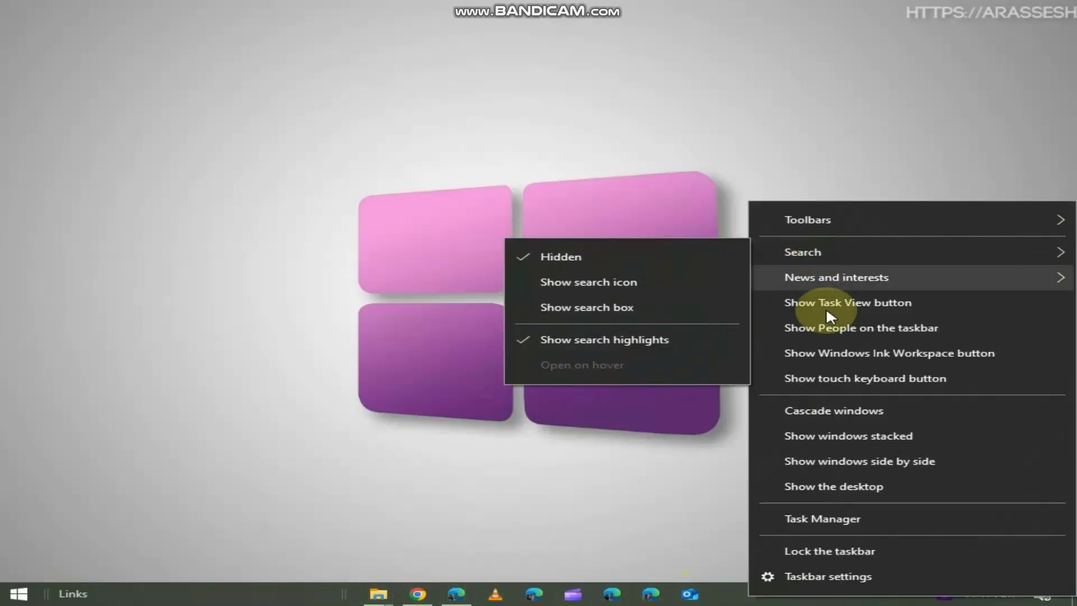
click(891, 550)
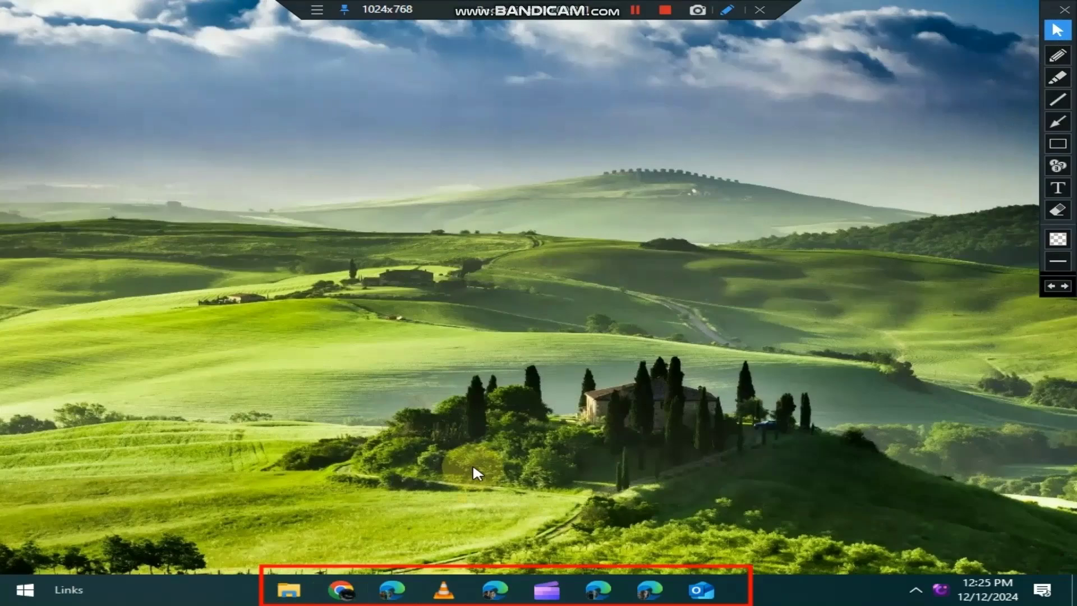
key(super+e)
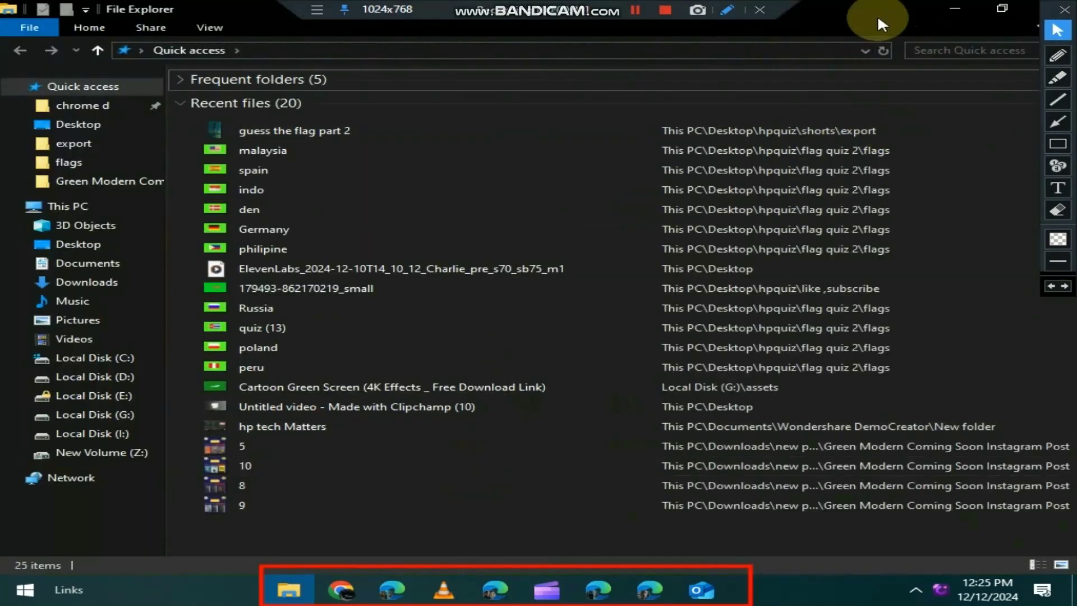
click(955, 10)
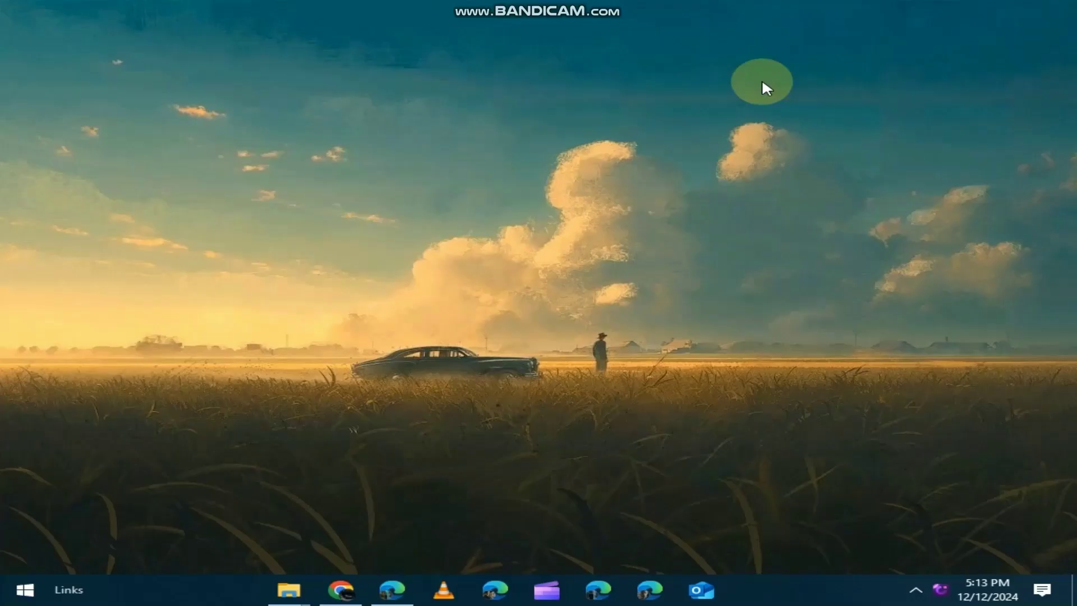
Step: Set System > Focus assist to Alarms only, then close Settings
key(super+i)
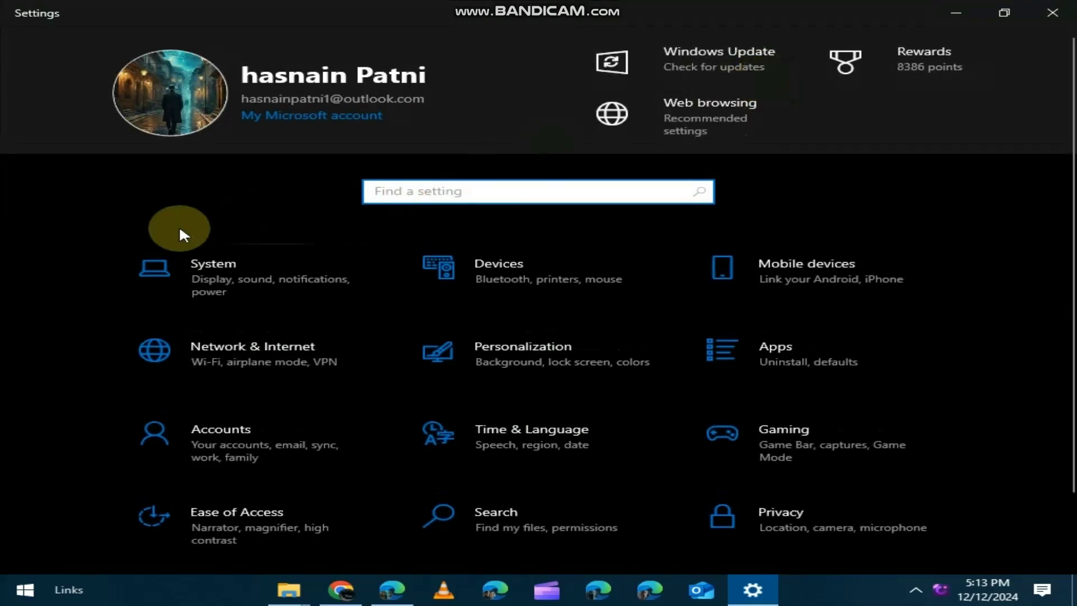
click(273, 270)
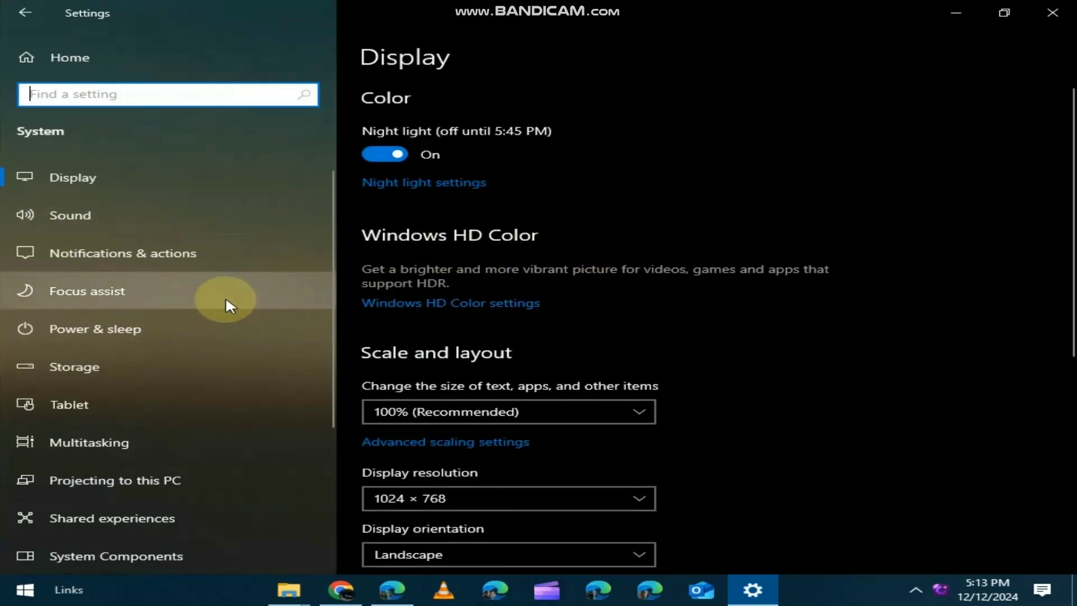
click(174, 296)
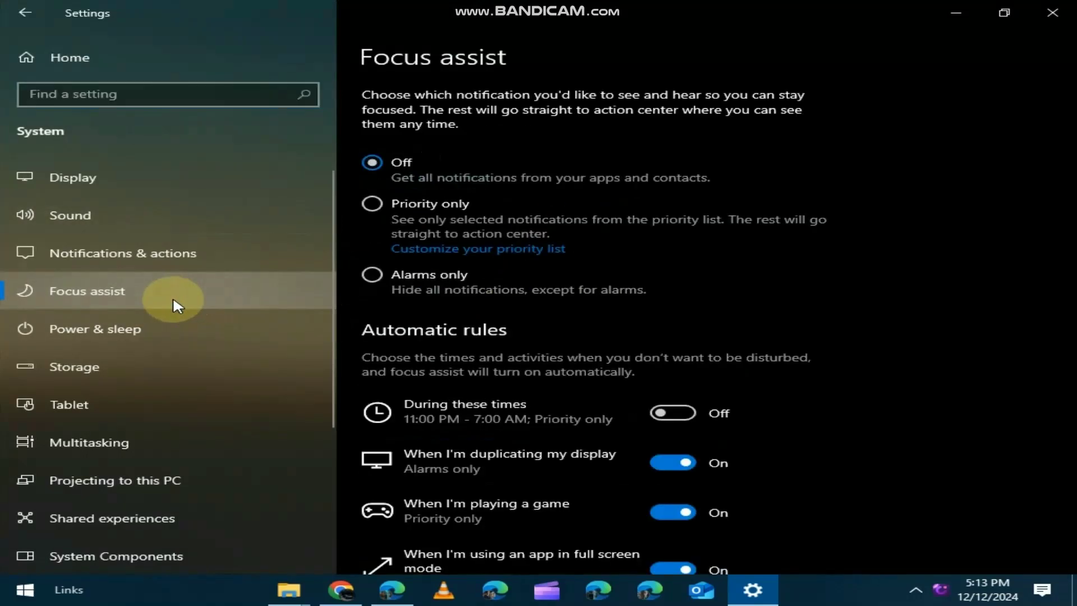
click(371, 203)
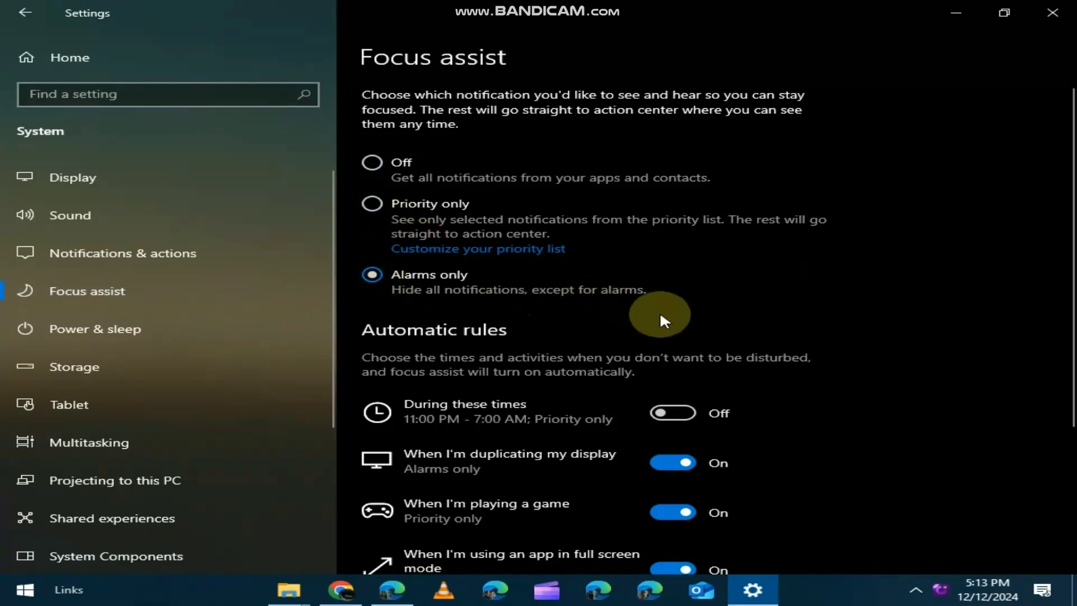
click(1037, 27)
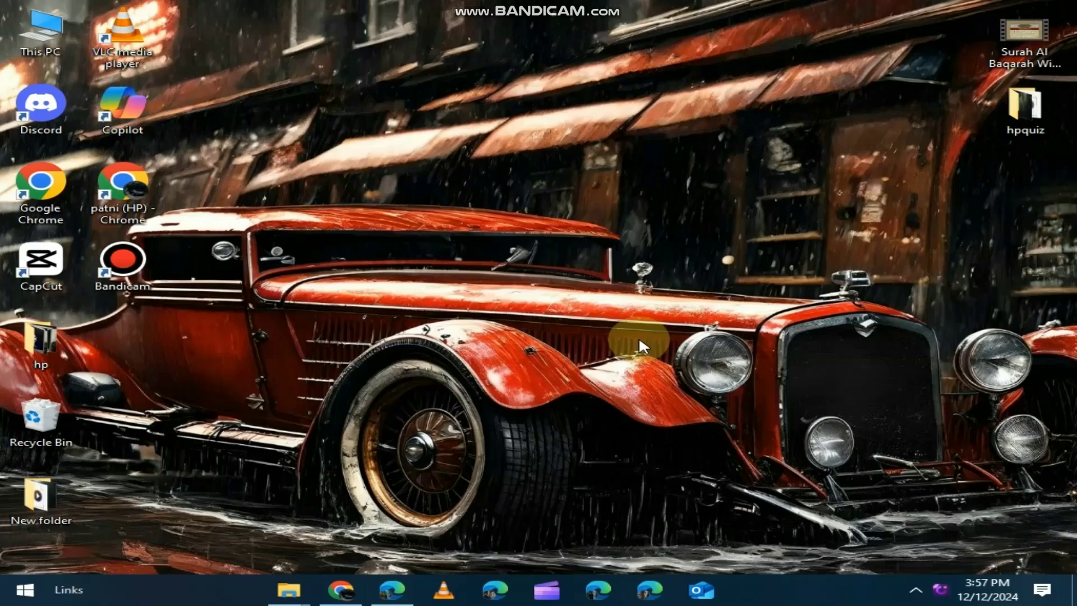
Step: Create a desktop folder named .{ED7BA470-8E54-465E-825C-99712043E01C} and open it
right_click(613, 214)
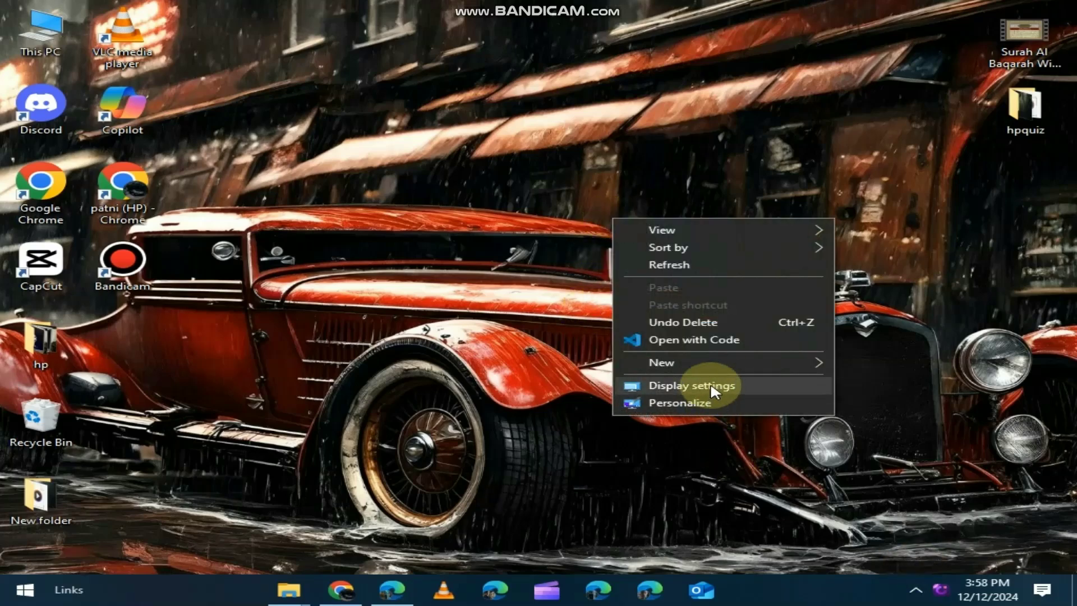
mouse_move(661, 361)
click(880, 365)
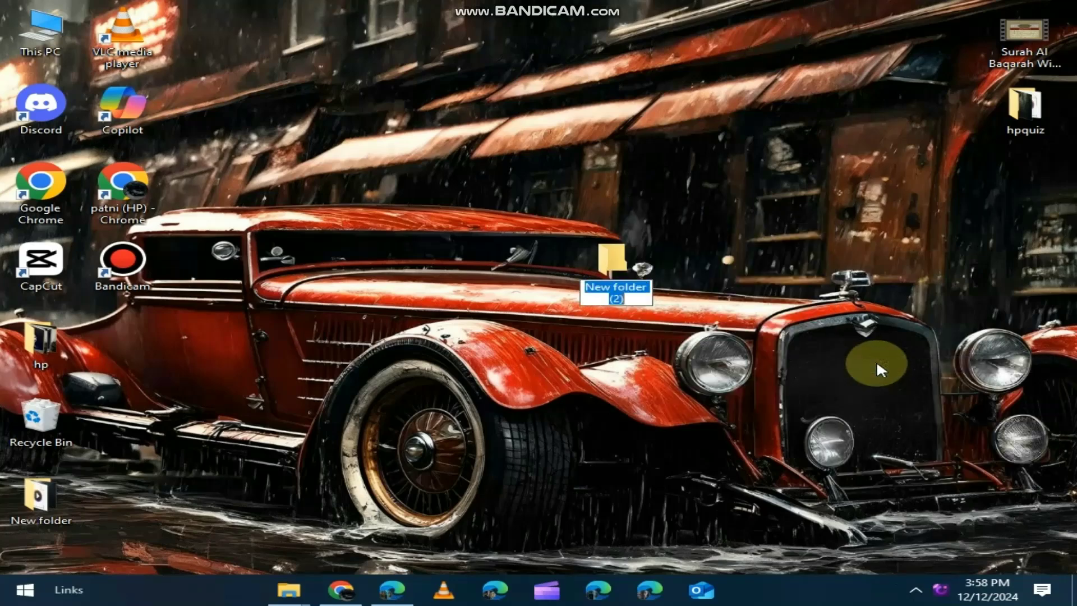
text({ED7BA470-8E54-465E-825C-99712043E01C})
key(Return)
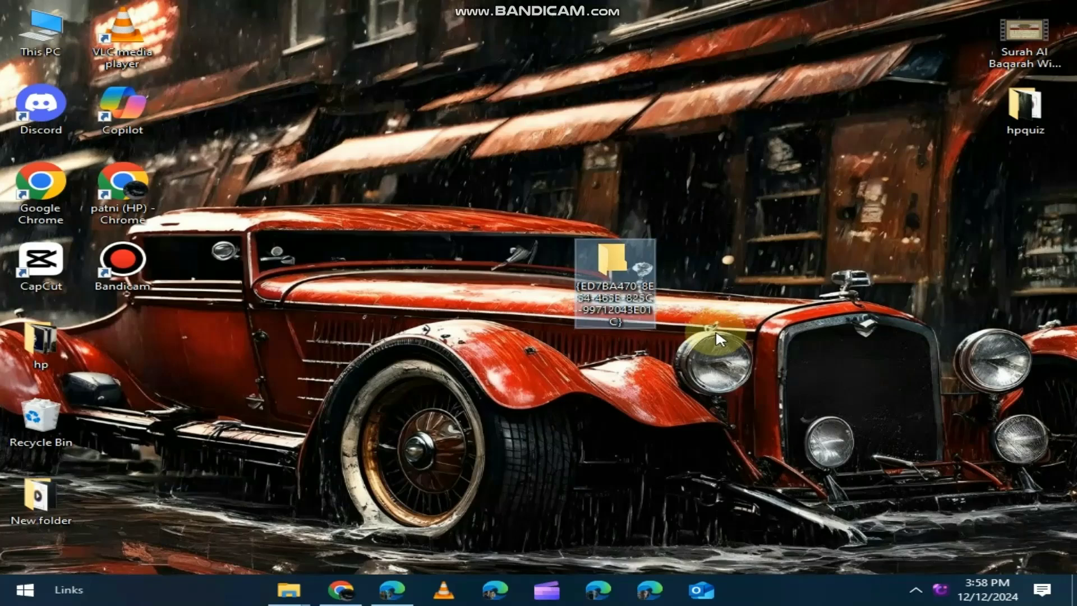
click(615, 269)
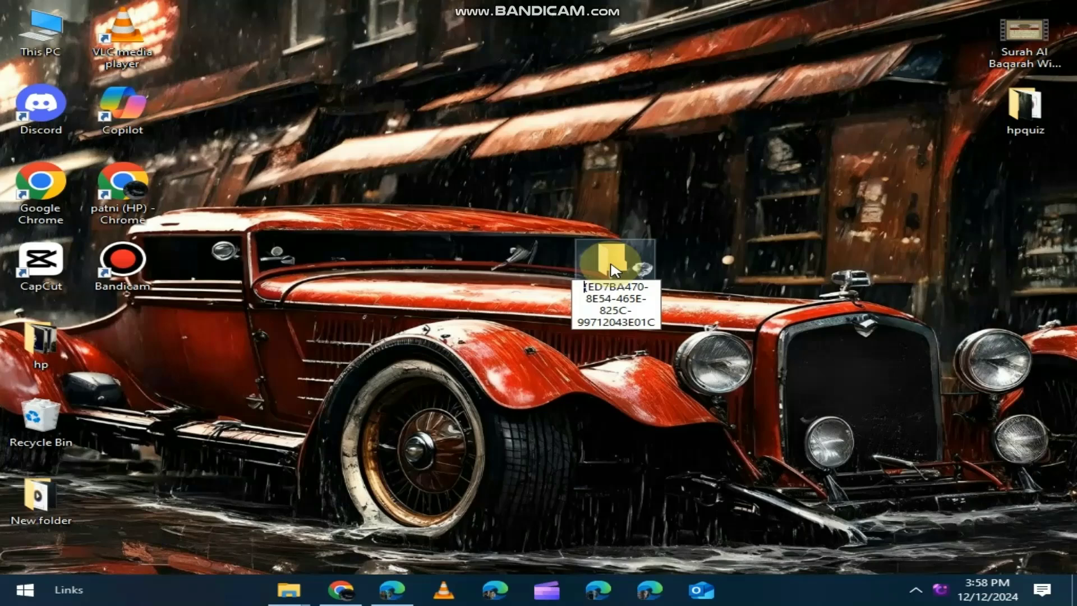
text(.)
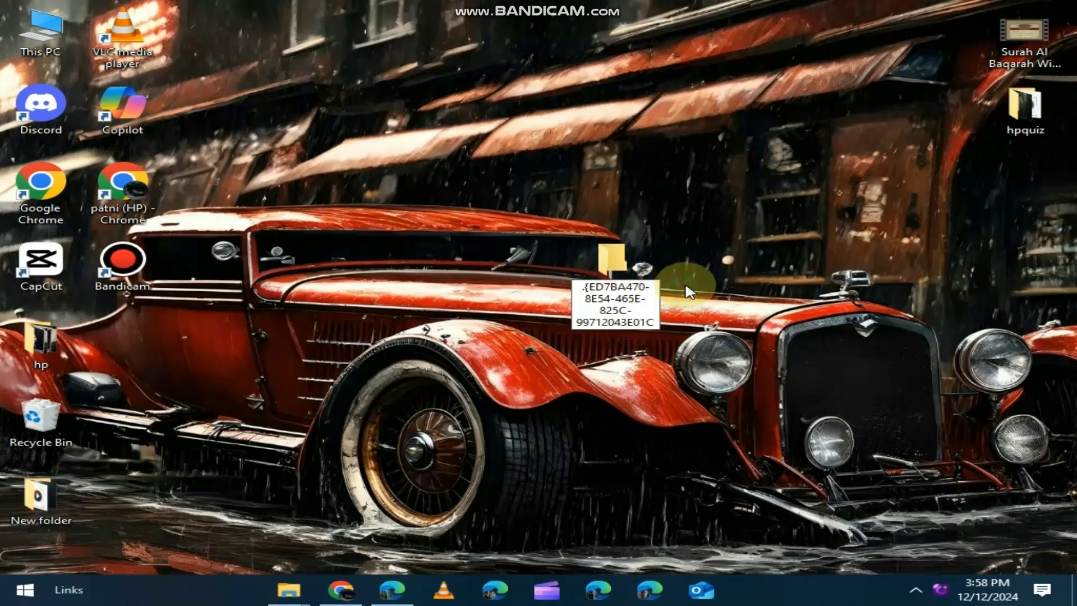
key(Return)
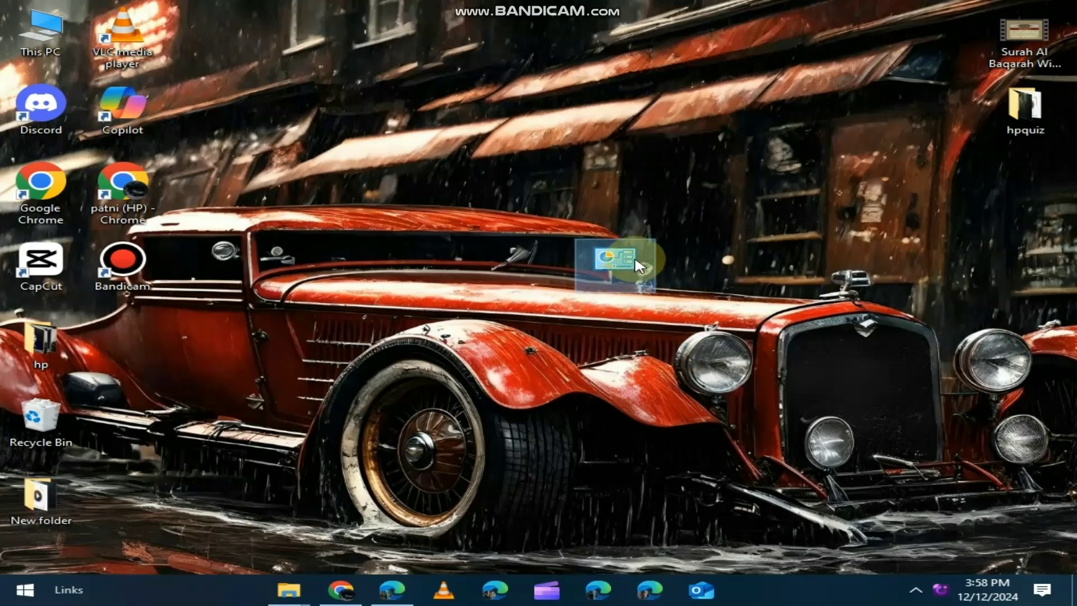
double_click(634, 255)
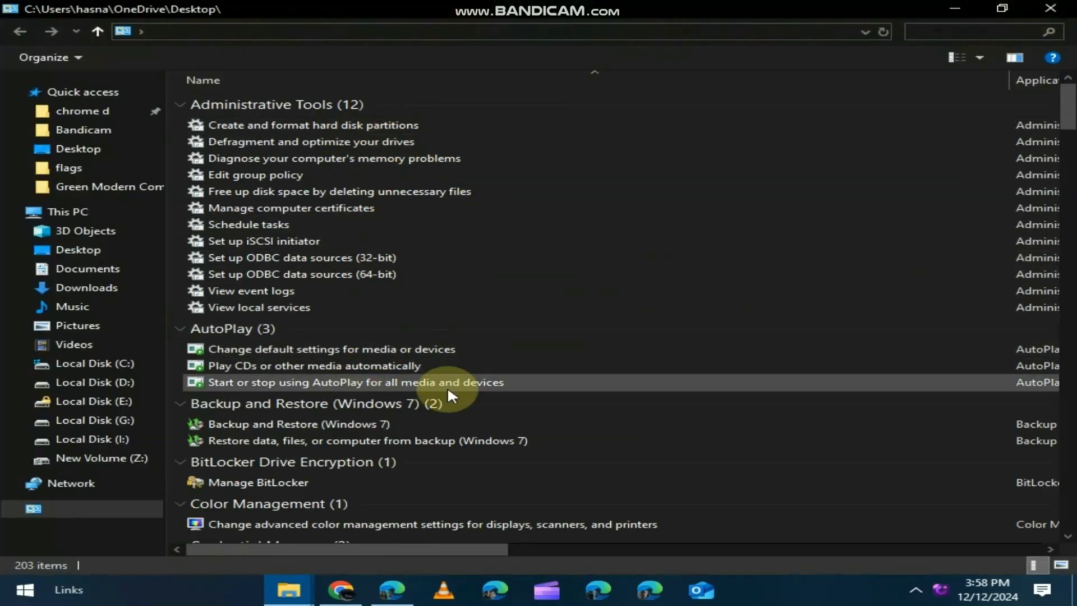
scroll(723, 357, down, 4)
scroll(747, 246, down, 5)
scroll(747, 247, down, 3)
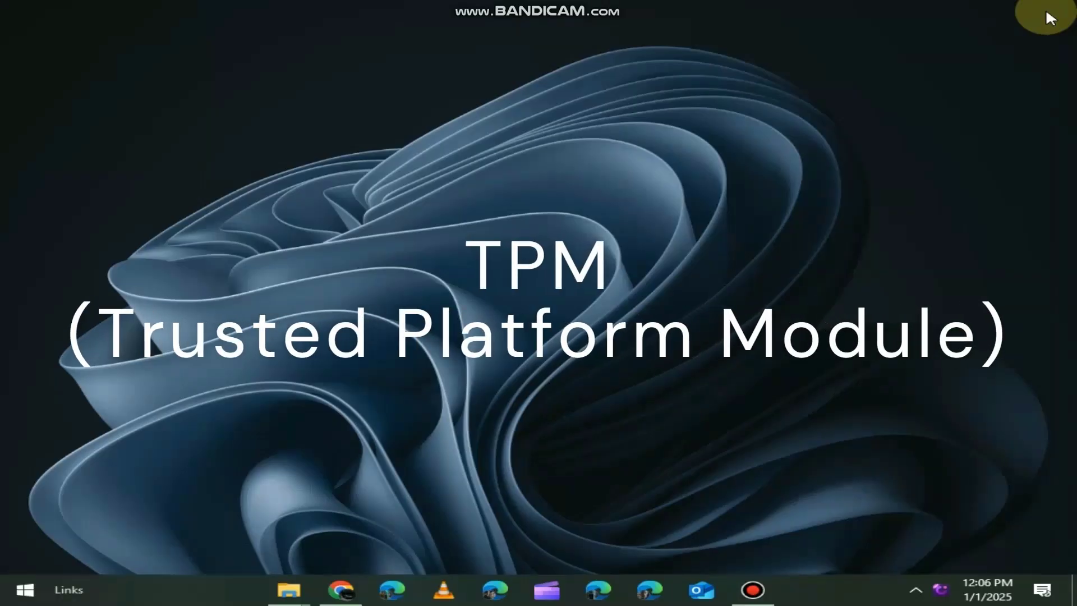
key(super+r)
text(tpm.msc)
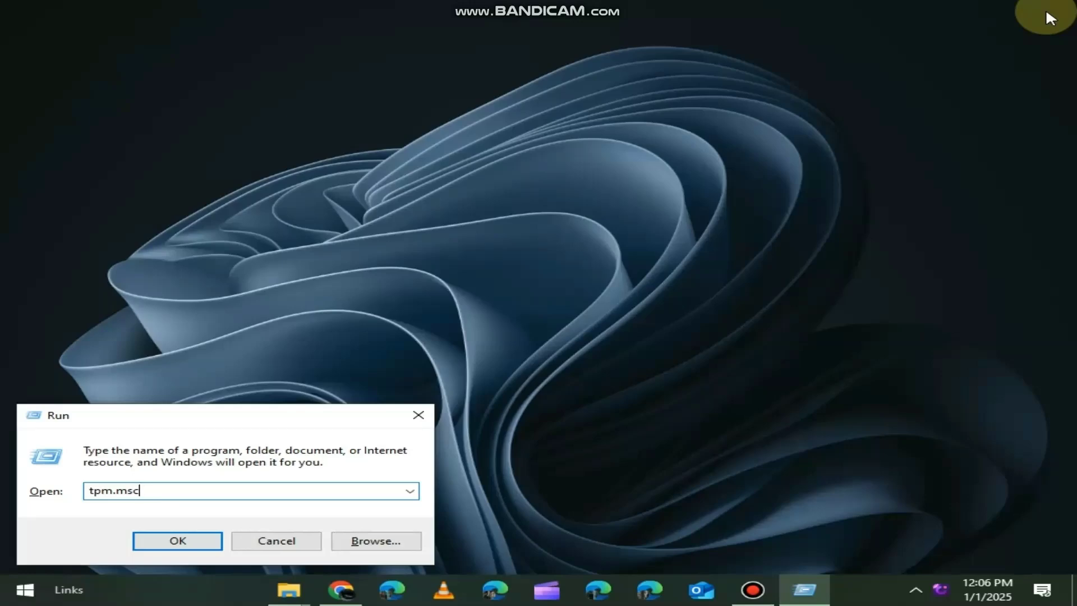
key(Return)
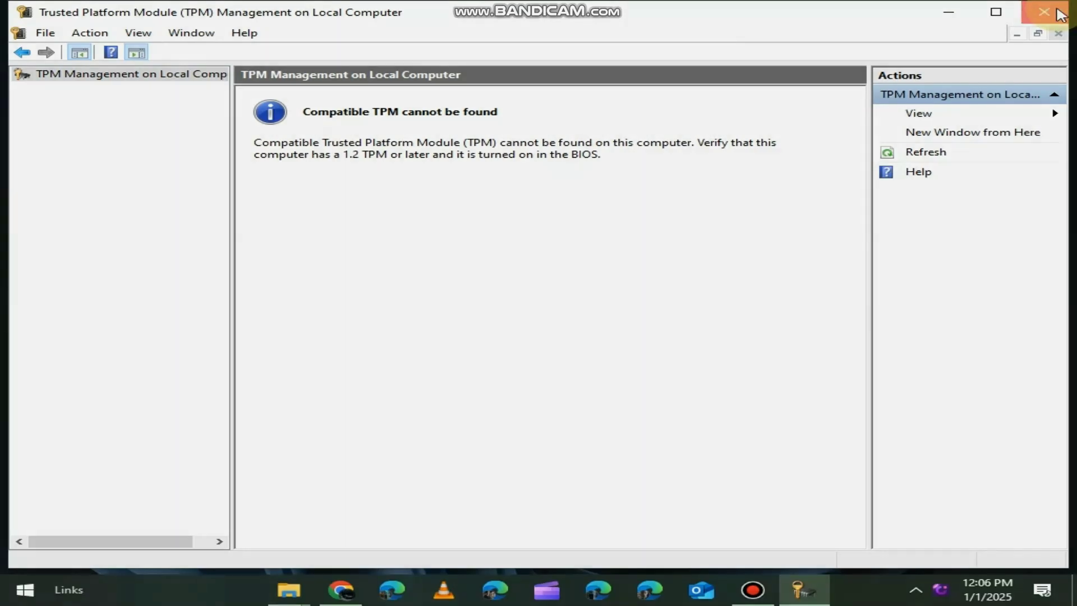
click(1059, 12)
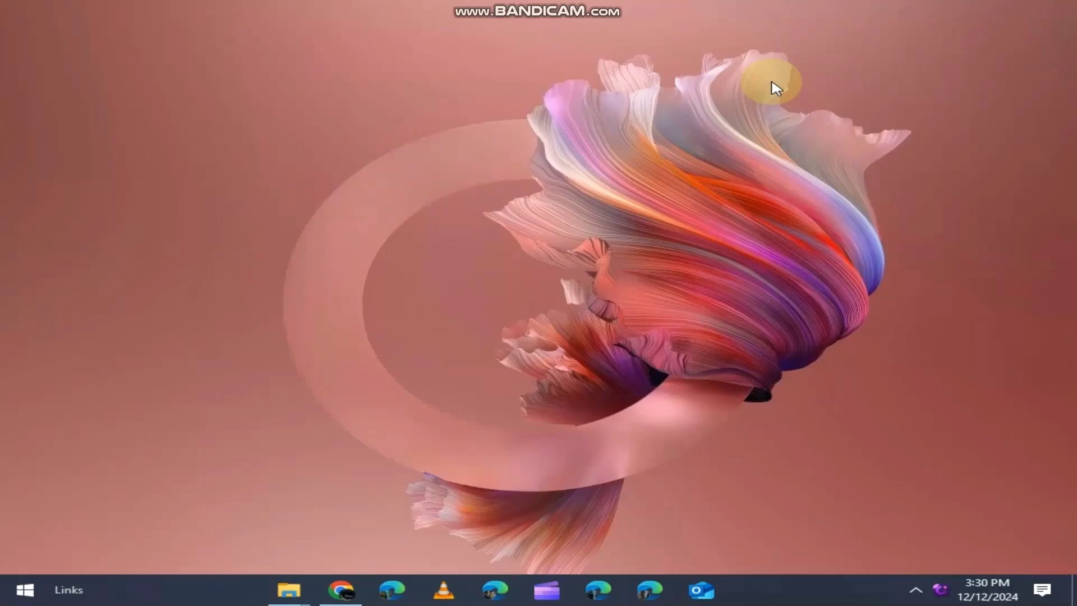
Step: Take a screenshot with the Game Bar Capture widget and dismiss the saved notification
key(super+g)
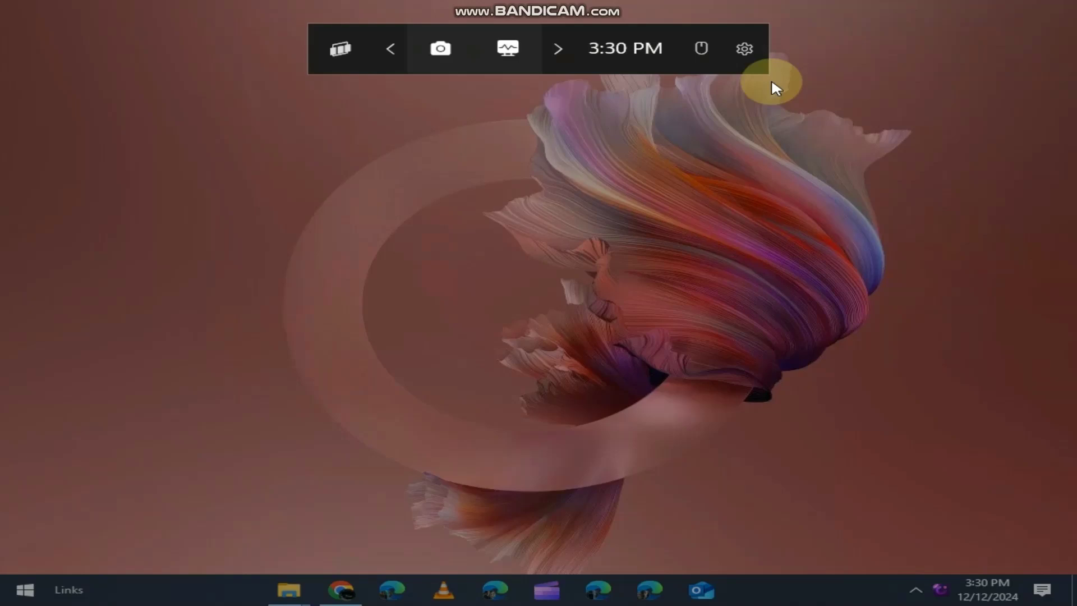
click(438, 50)
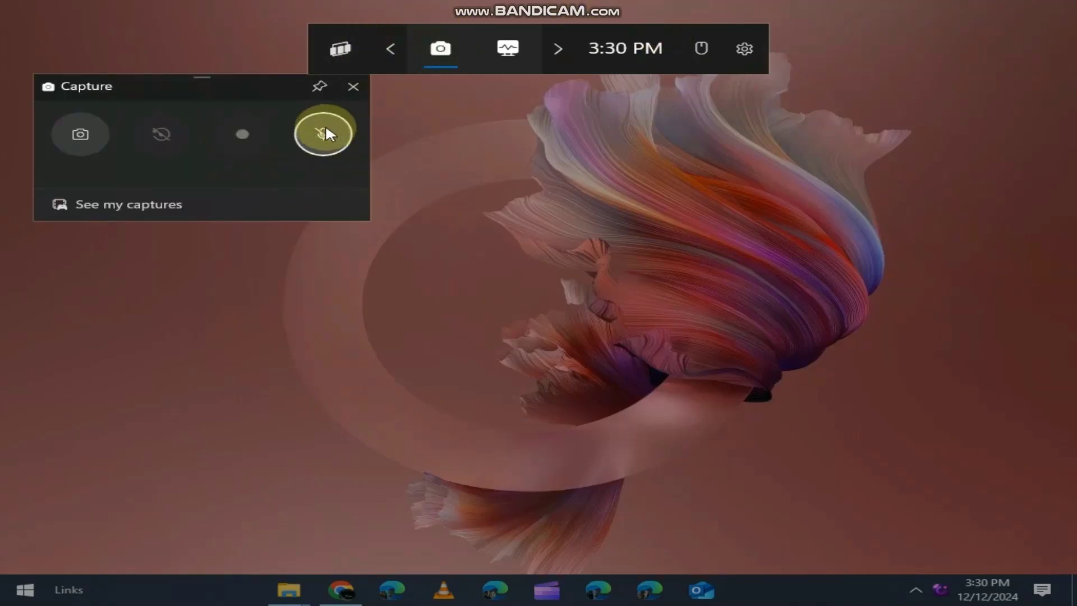
click(79, 134)
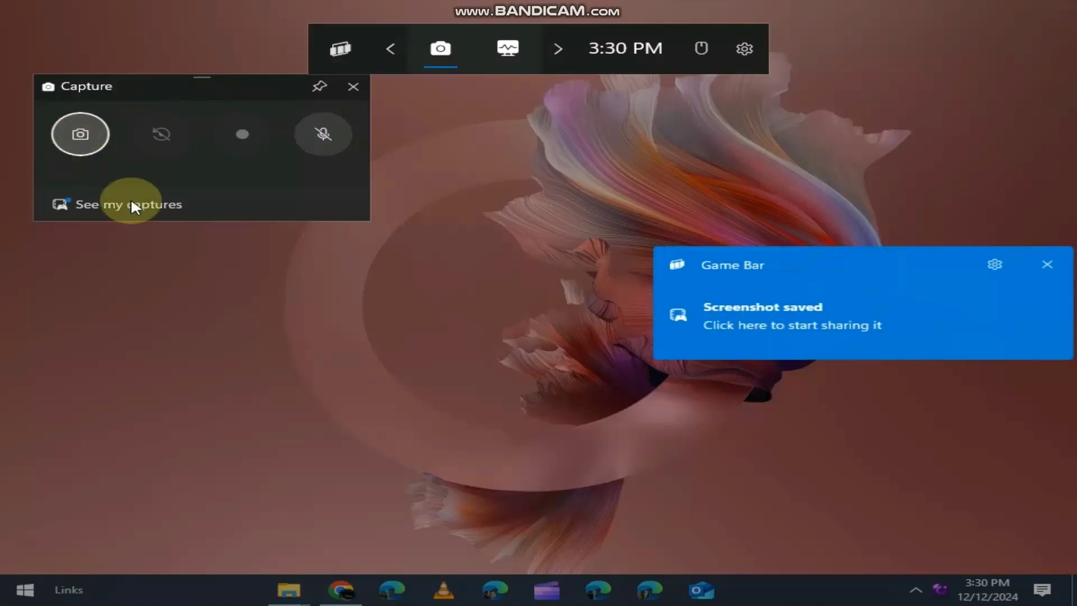
click(1038, 267)
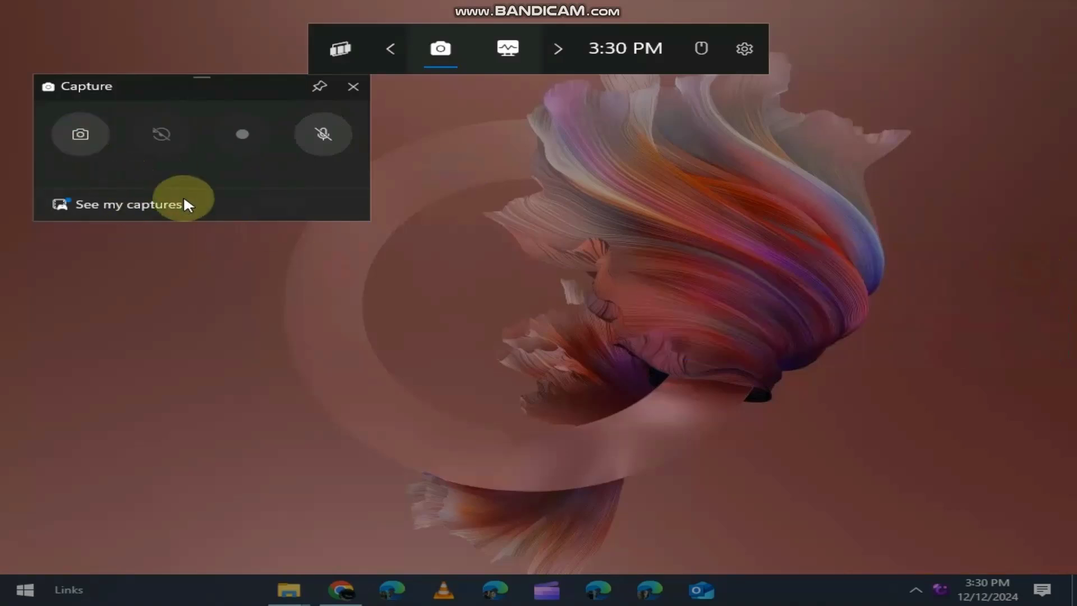
Step: View VRAM, RAM, FPS and CPU readings in the Performance widget
click(492, 54)
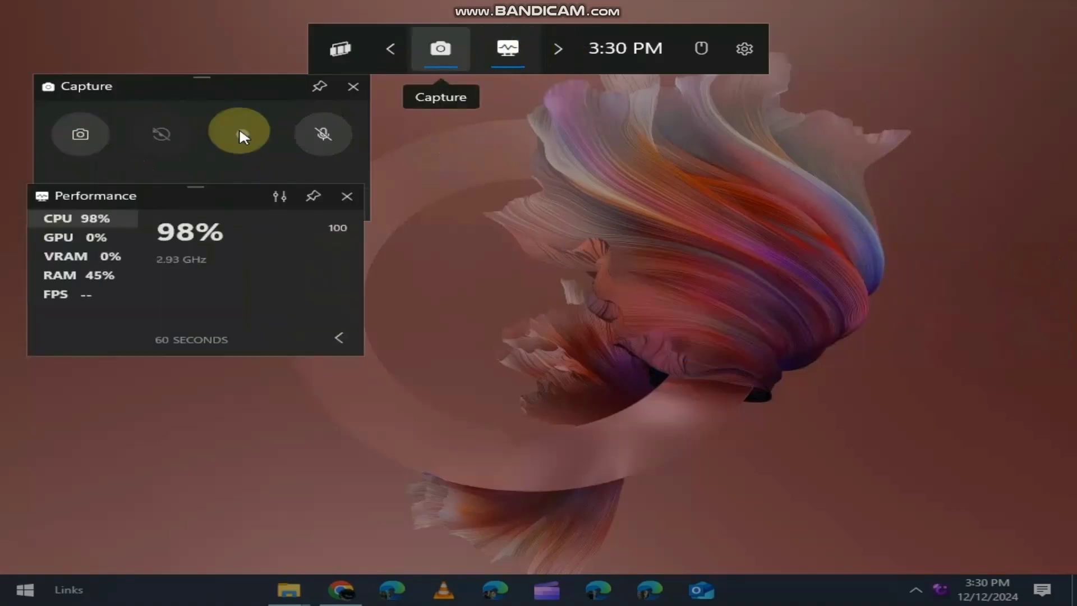
click(66, 256)
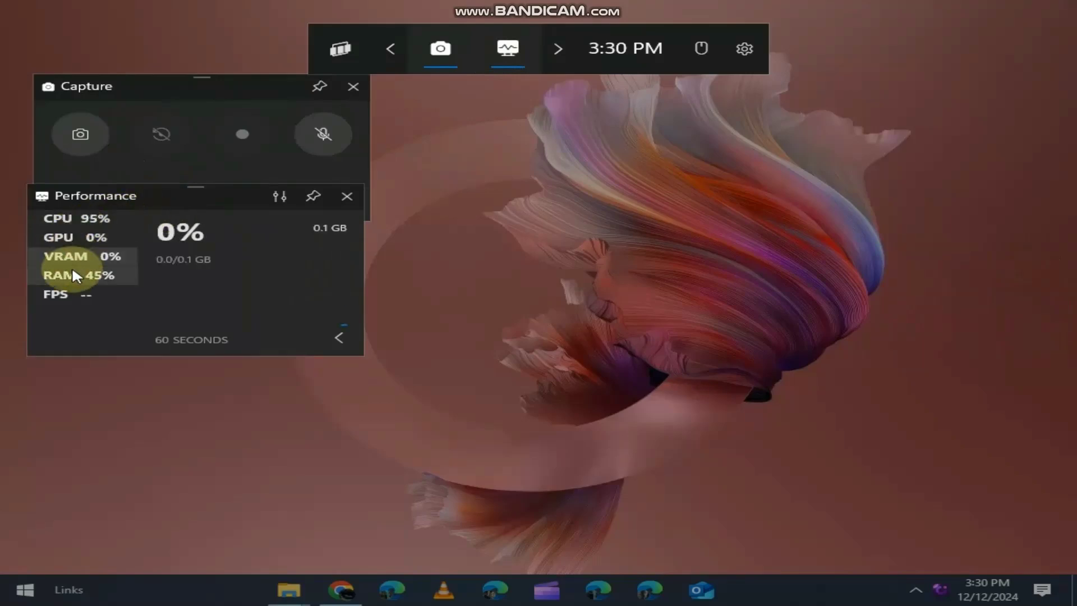
click(61, 275)
click(56, 294)
click(59, 218)
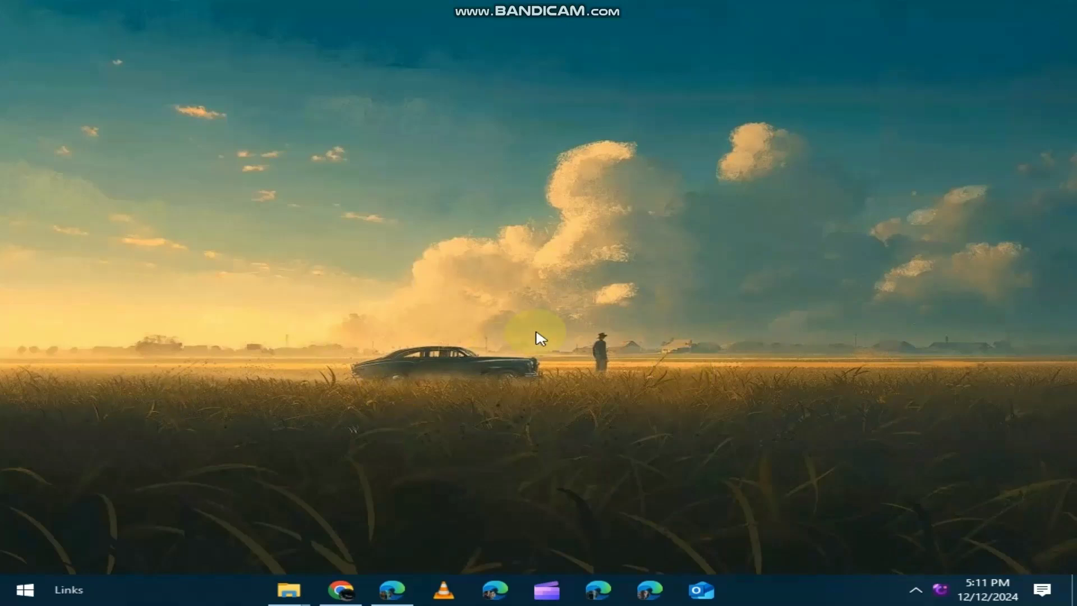
key(super+v)
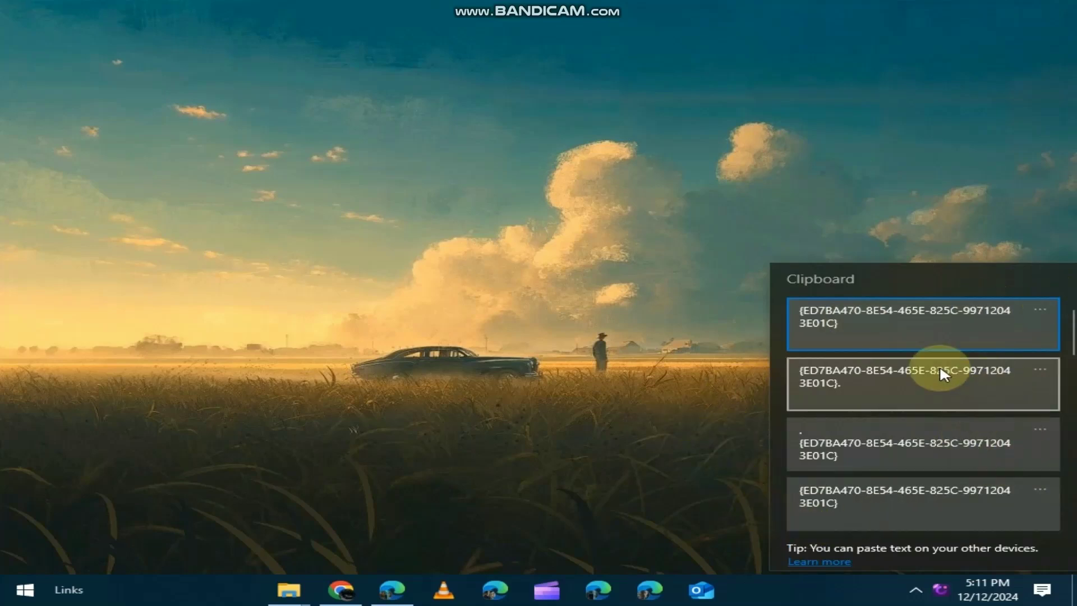
click(946, 381)
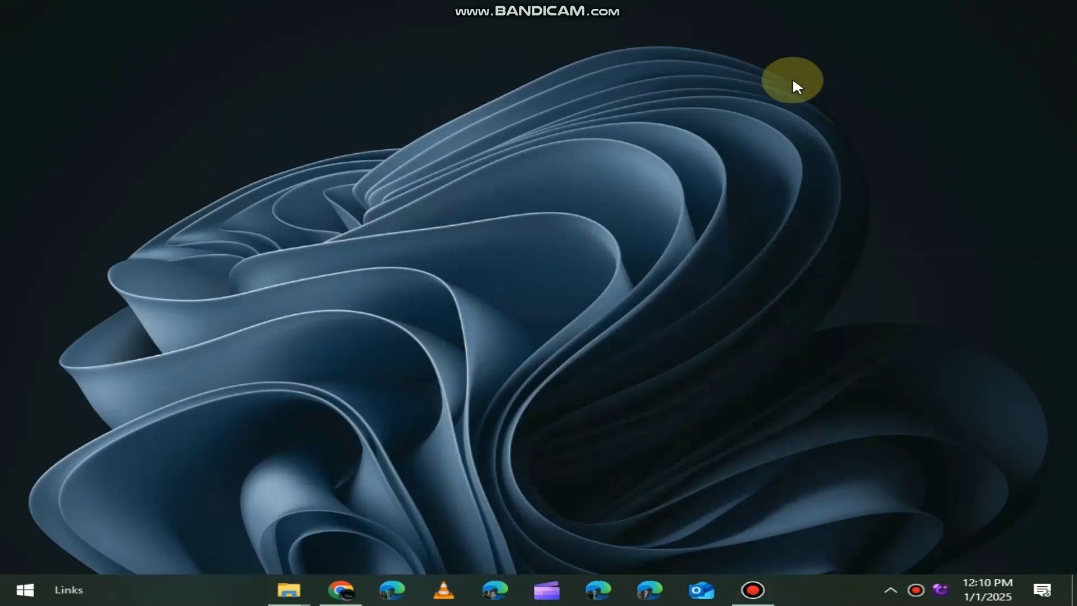
Step: Search Start for dxdiag and run the DirectX Diagnostic Tool
key(super)
text(dxdiag)
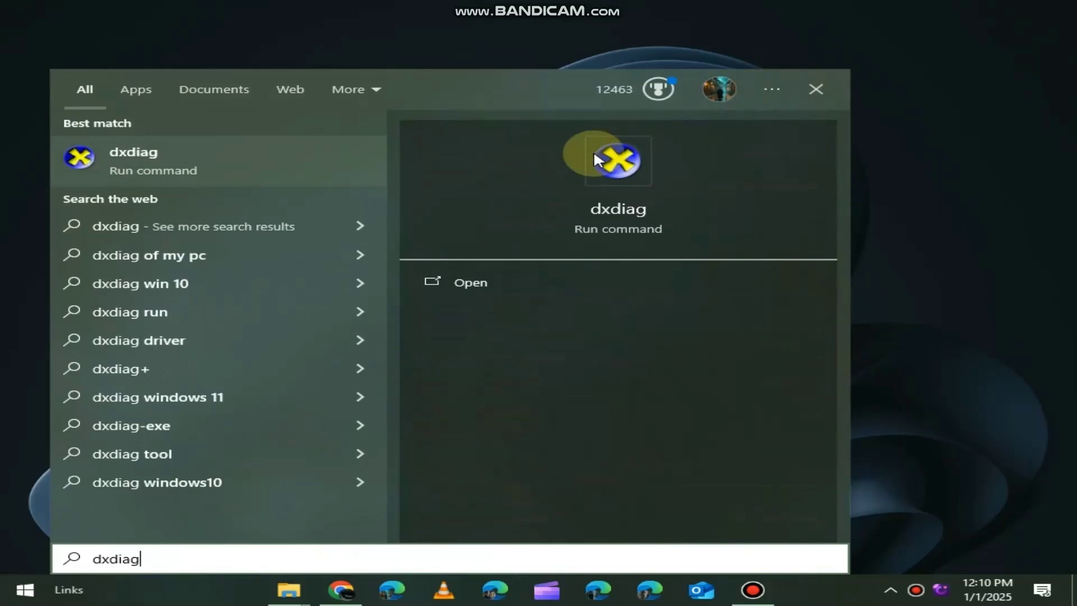
click(630, 163)
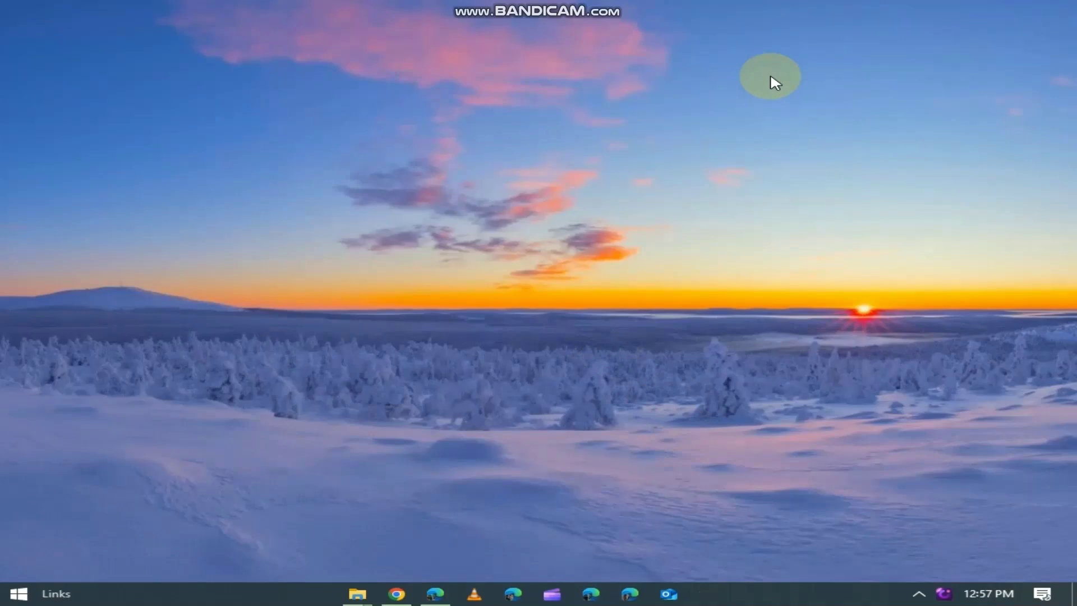
Step: Open the Win+X power user menu listing Task Manager, Run and other system tools
key(super+x)
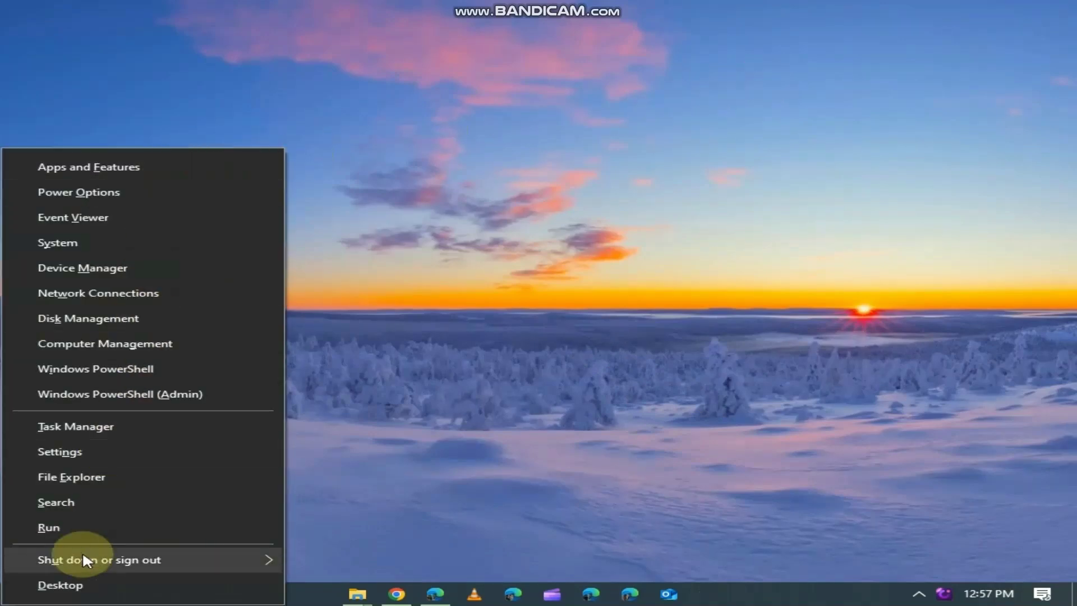